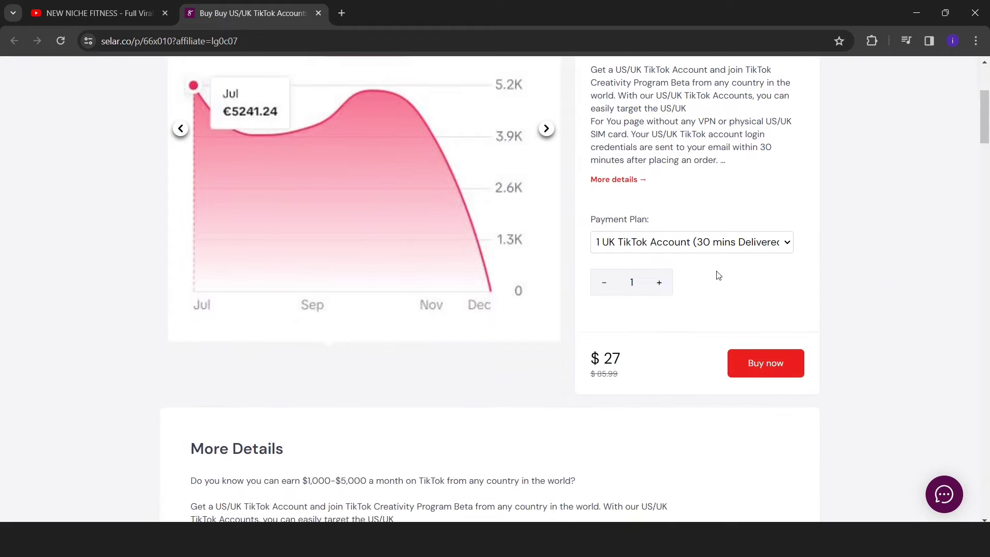
Check out the '1 US TikTok Account' plan with the buyer's name and e-mail autofilled
{"action": "left_click", "coordinate": [712, 251]}
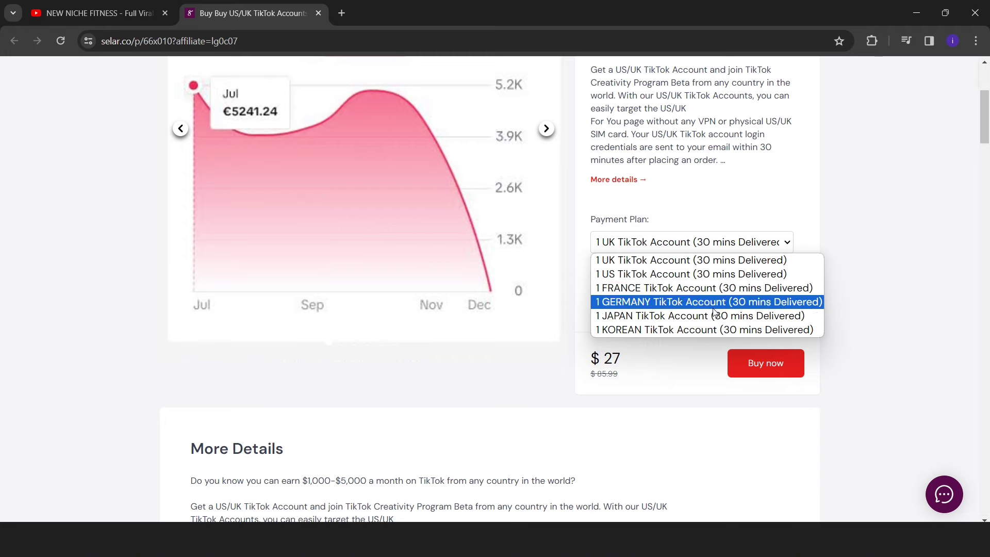
{"action": "left_click", "coordinate": [746, 274]}
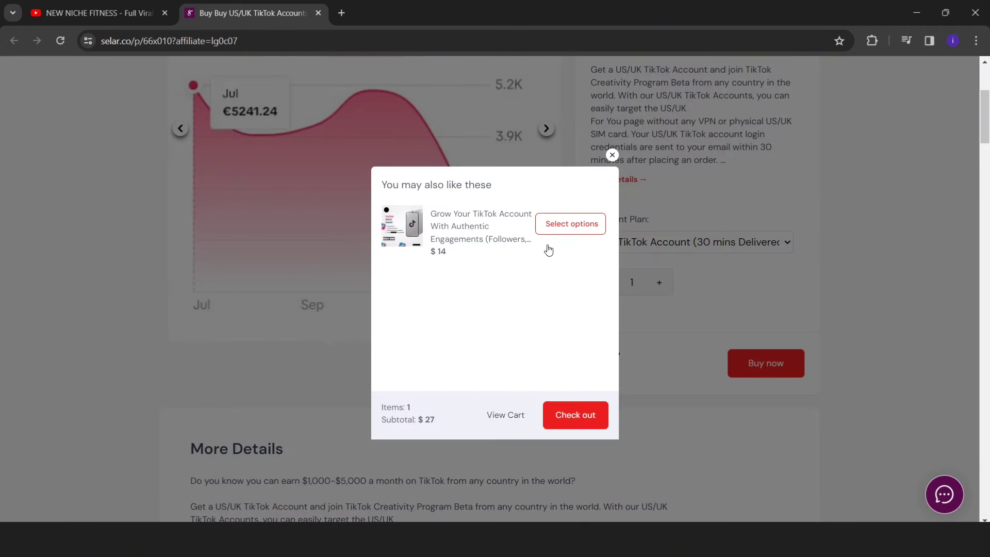
{"action": "left_click", "coordinate": [564, 413]}
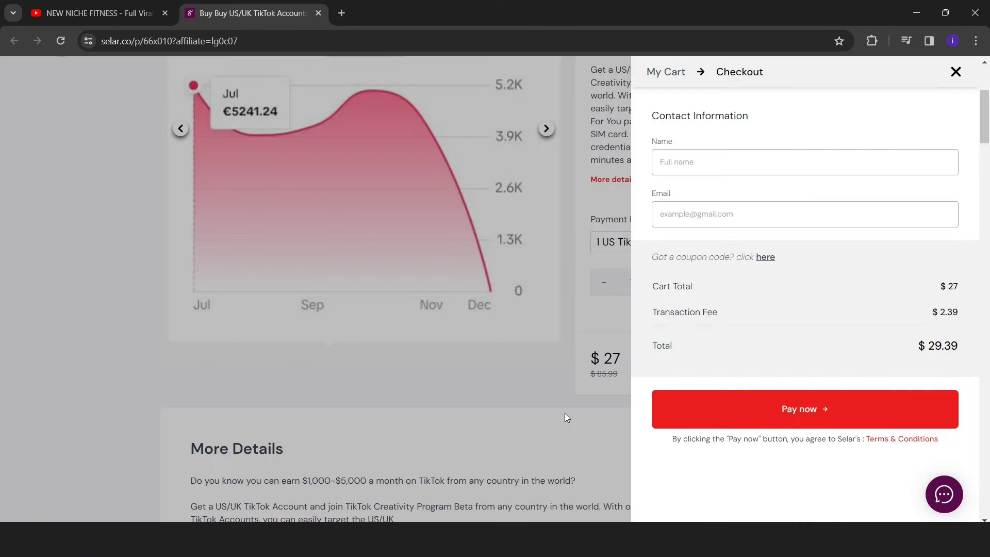
{"action": "left_click", "coordinate": [714, 165]}
{"action": "left_click", "coordinate": [716, 191]}
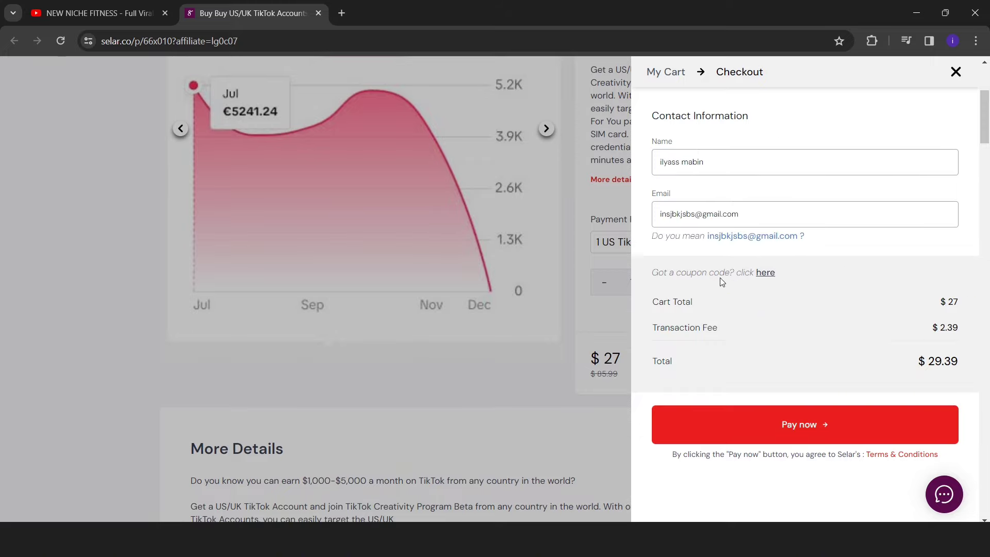
Apply the coupon to lower the total to $26.5, then open the TikTok security updates email in Gmail
{"action": "left_click", "coordinate": [765, 273]}
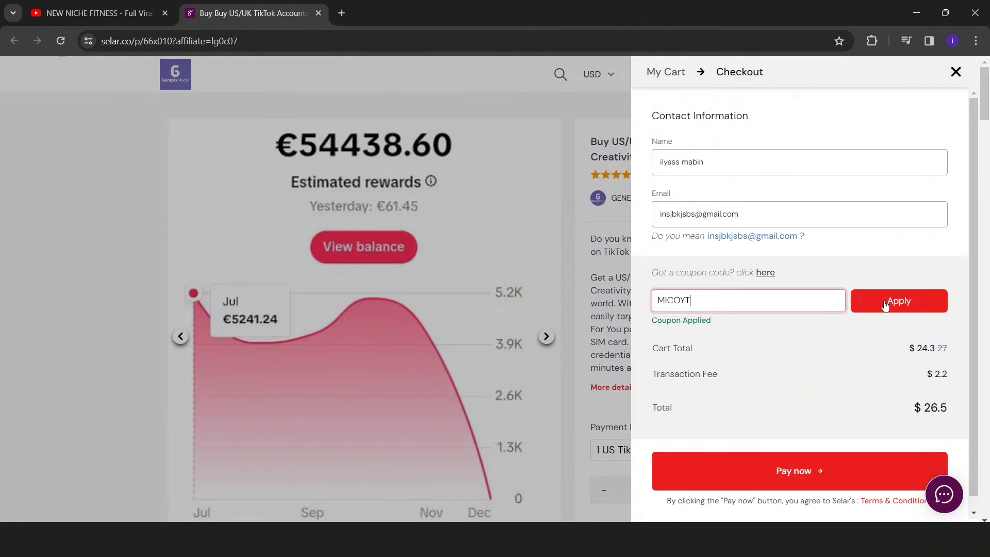
{"action": "left_click", "coordinate": [895, 307]}
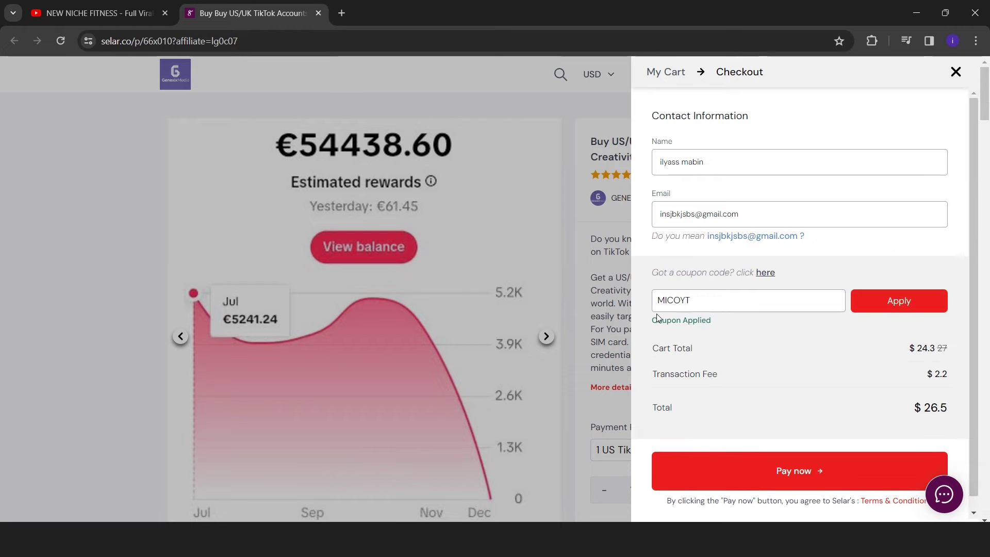
{"action": "key", "text": "alt+Tab"}
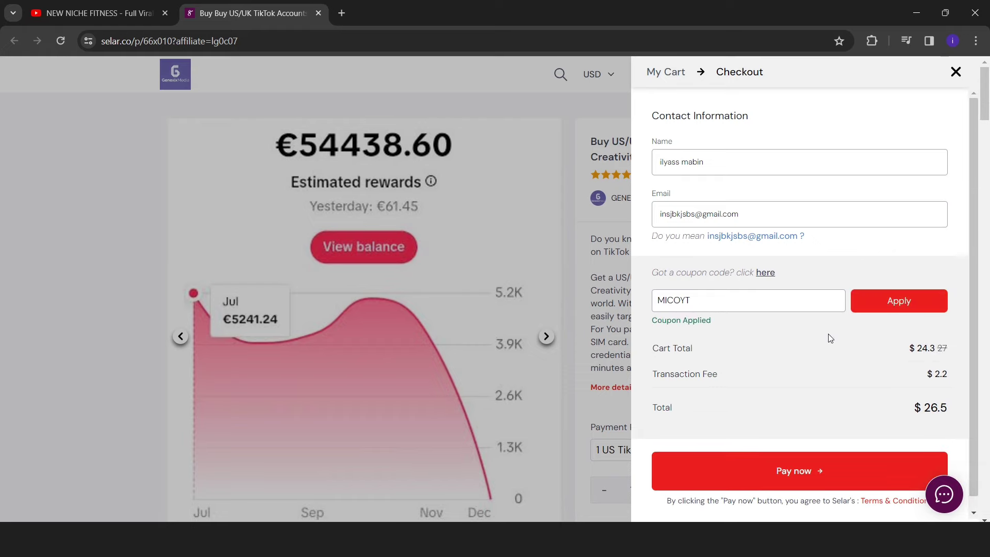
{"action": "left_click", "coordinate": [304, 146]}
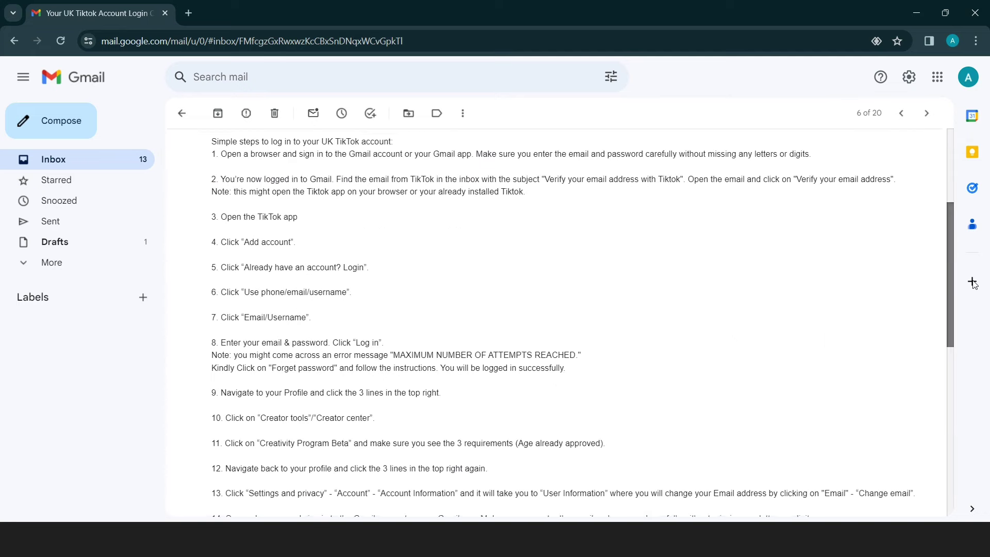
Scroll through the login steps in the 'Your UK Tiktok Account Login' email
{"action": "scroll", "coordinate": [567, 309], "scroll_direction": "down", "scroll_amount": 3}
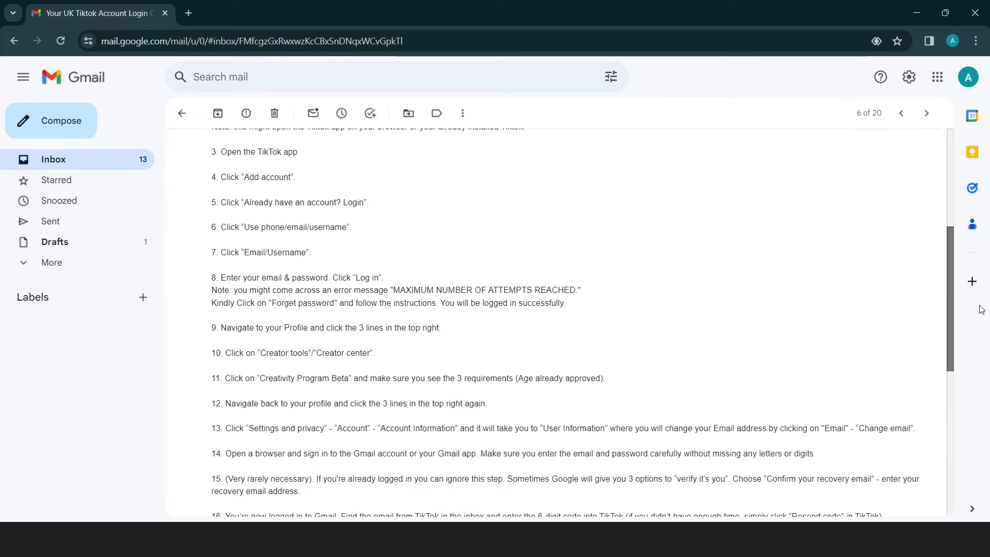
{"action": "scroll", "coordinate": [981, 309], "scroll_direction": "down", "scroll_amount": 4}
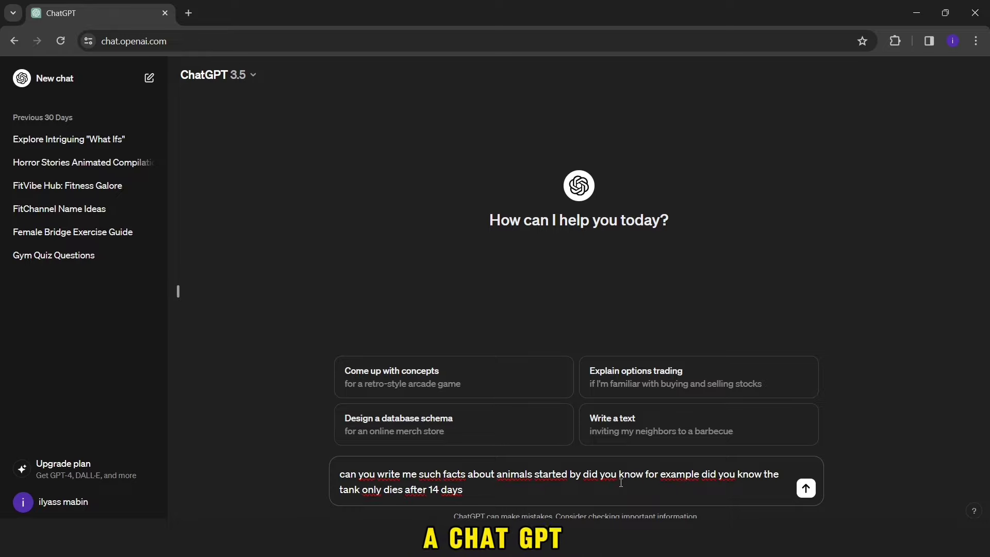
Send the 'did you know' animal facts prompt, then follow up with 'i need more'
{"action": "left_click", "coordinate": [805, 490]}
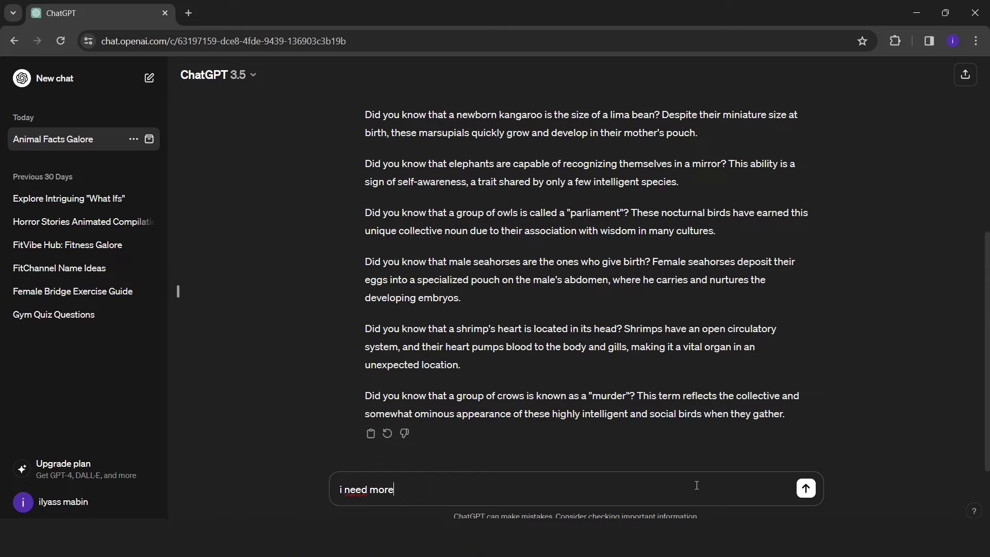
{"action": "key", "text": "Return"}
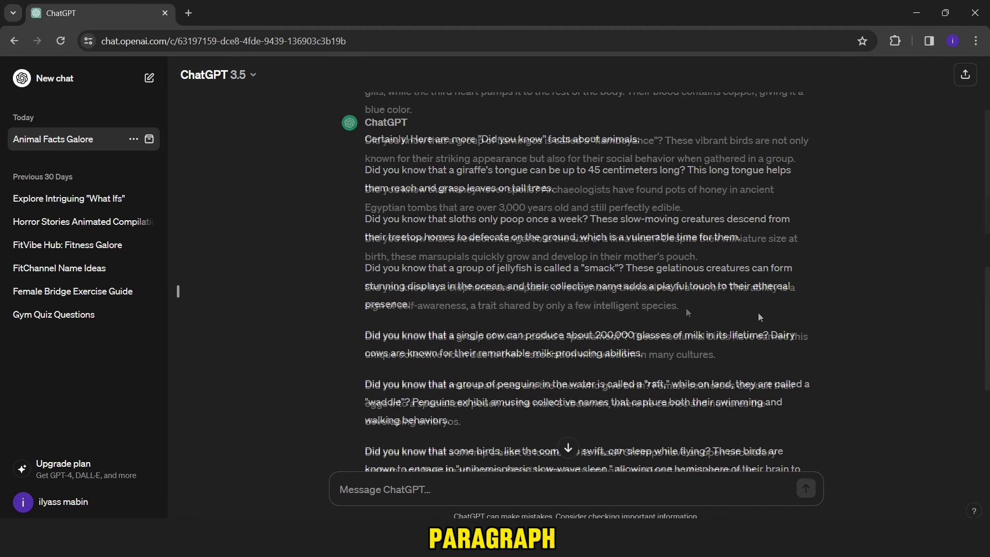
Paste the elephant mirror and giraffe tongue facts into Notepad on separate lines
{"action": "left_click_drag", "start_coordinate": [679, 306], "coordinate": [367, 290]}
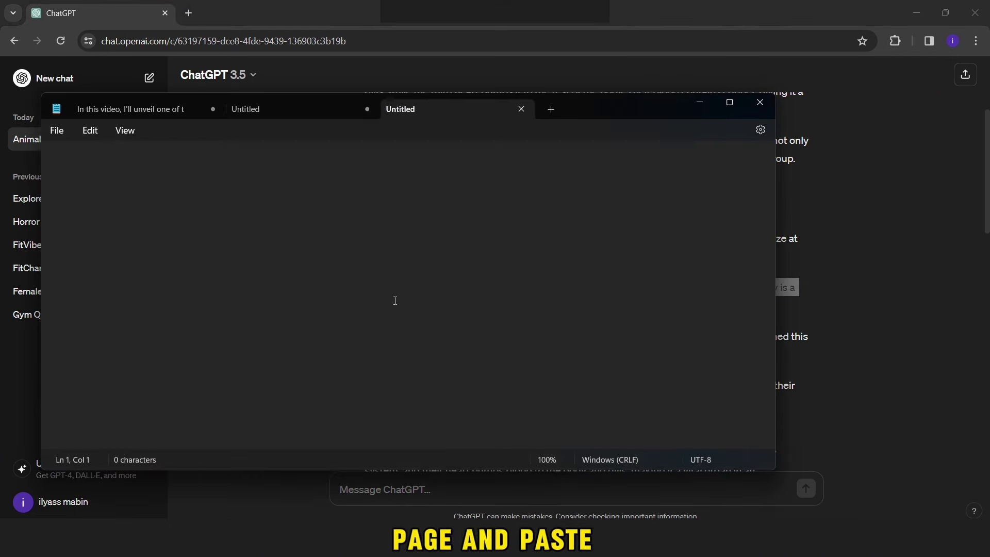
{"action": "type", "text": "Did you know that elephants are capable of recognizing themselves in a mirror? This ability is a sign of self-awareness, a trait shared by only a few intelligent species."}
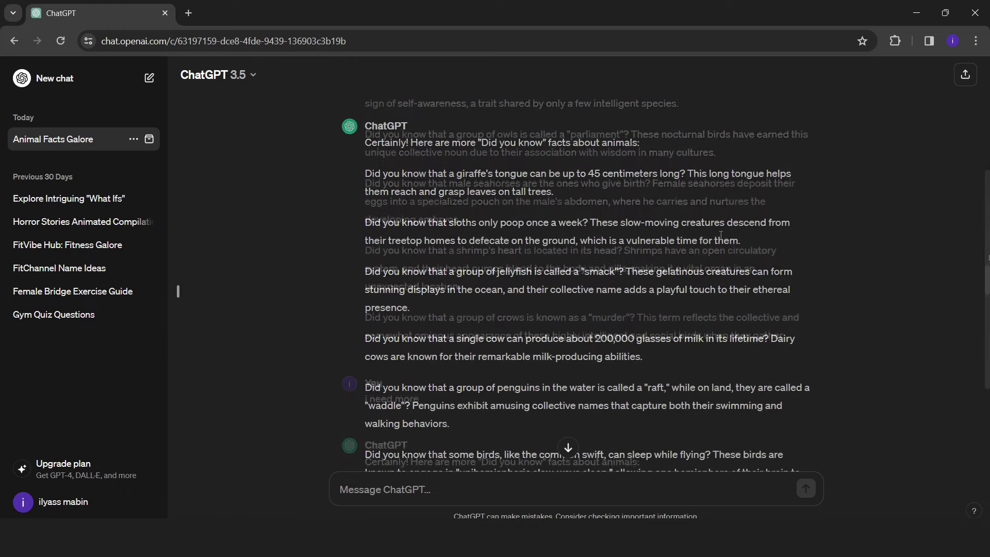
{"action": "left_click_drag", "start_coordinate": [464, 185], "coordinate": [366, 173]}
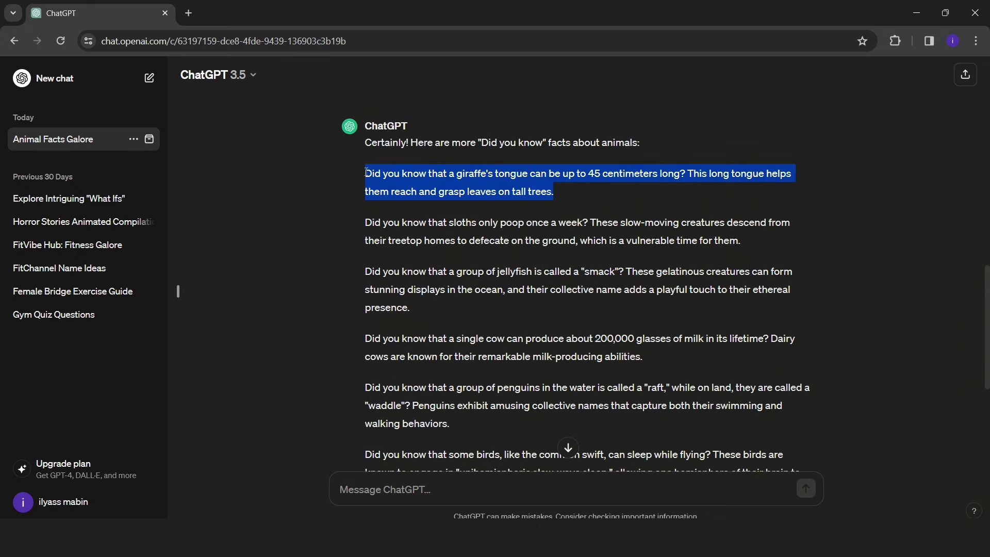
{"action": "key", "text": "ctrl+c"}
{"action": "key", "text": "alt+Tab"}
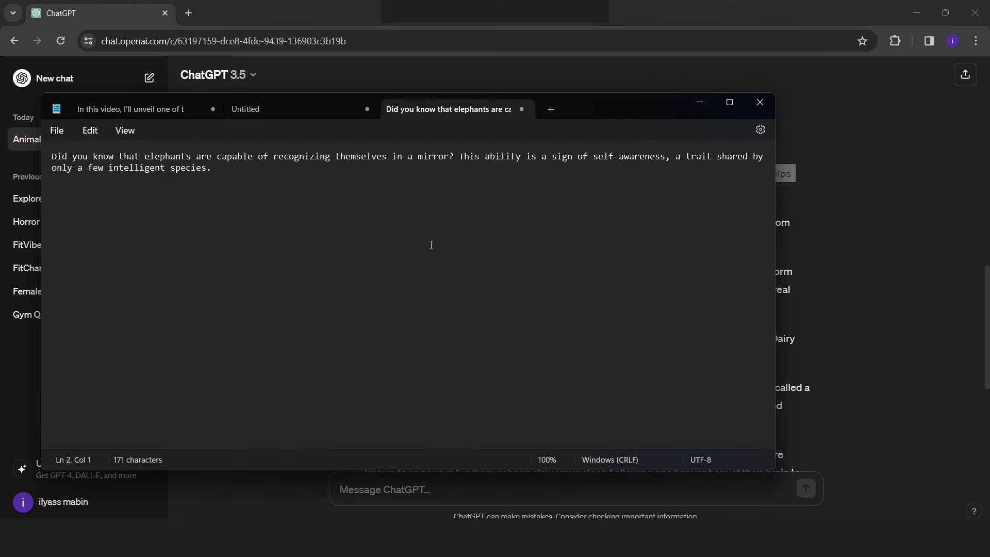
{"action": "key", "text": "ctrl+v"}
{"action": "key", "text": "Return"}
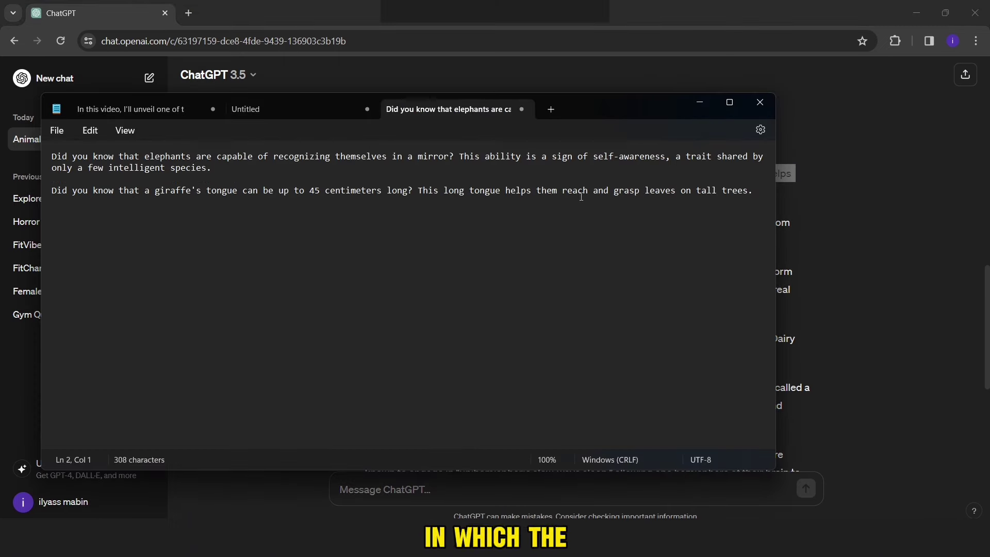
Add the cow milk fact on its own line, then copy the penguin raft fact for Notepad
{"action": "left_click", "coordinate": [897, 238]}
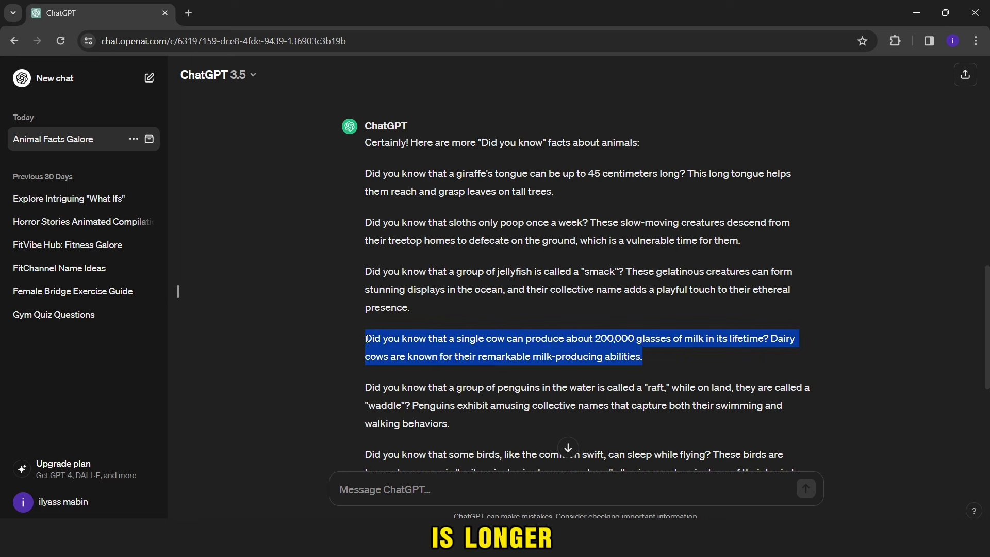
{"action": "key", "text": "alt+Tab"}
{"action": "key", "text": "ctrl+v"}
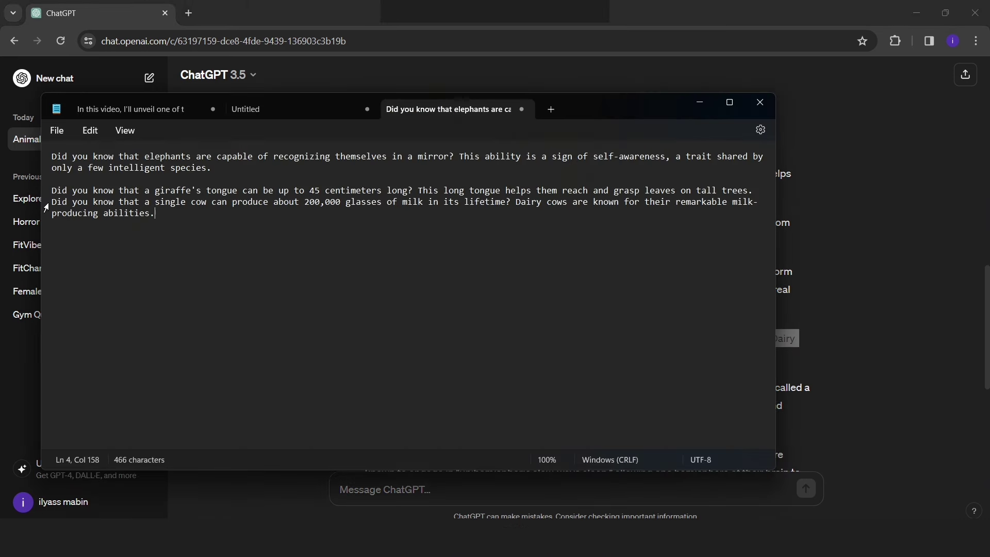
{"action": "key", "text": "Return"}
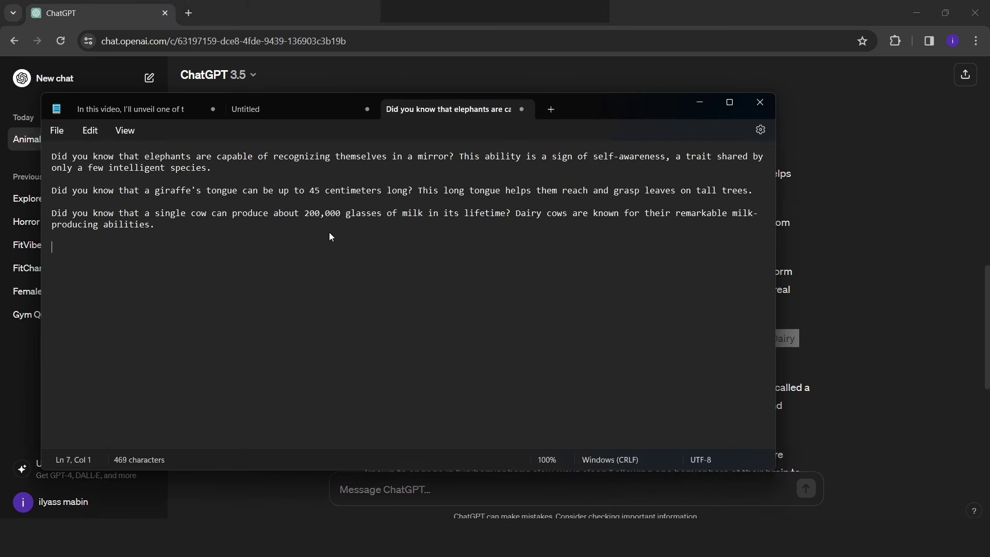
{"action": "key", "text": "alt+Tab"}
{"action": "left_click", "coordinate": [612, 362]}
{"action": "scroll", "coordinate": [582, 278], "scroll_direction": "down", "scroll_amount": 2}
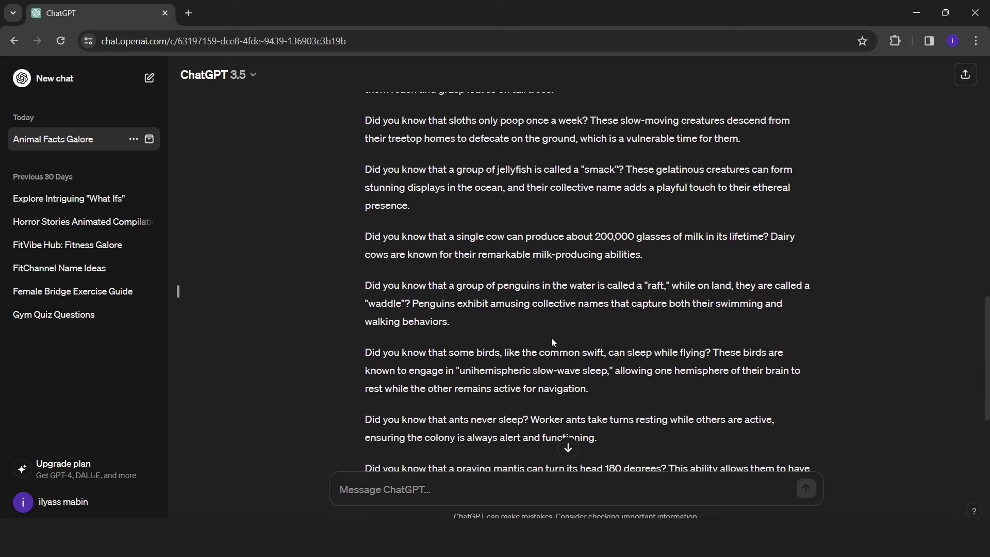
{"action": "left_click_drag", "start_coordinate": [459, 334], "coordinate": [367, 290]}
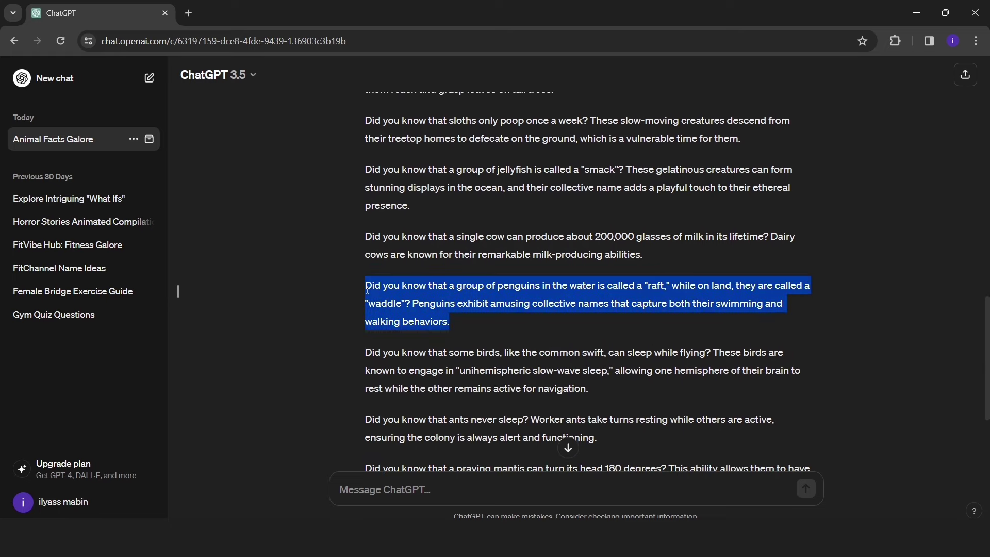
{"action": "key", "text": "ctrl+c"}
{"action": "key", "text": "alt+Tab"}
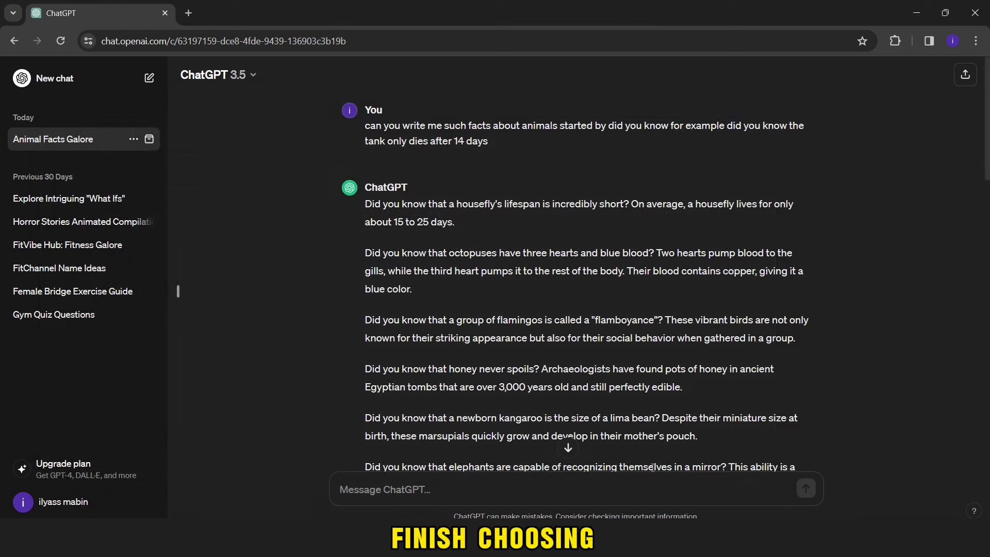
Paste the saved Leonardo image-prompt request from Notepad into the ChatGPT message
{"action": "key", "text": "alt+Tab"}
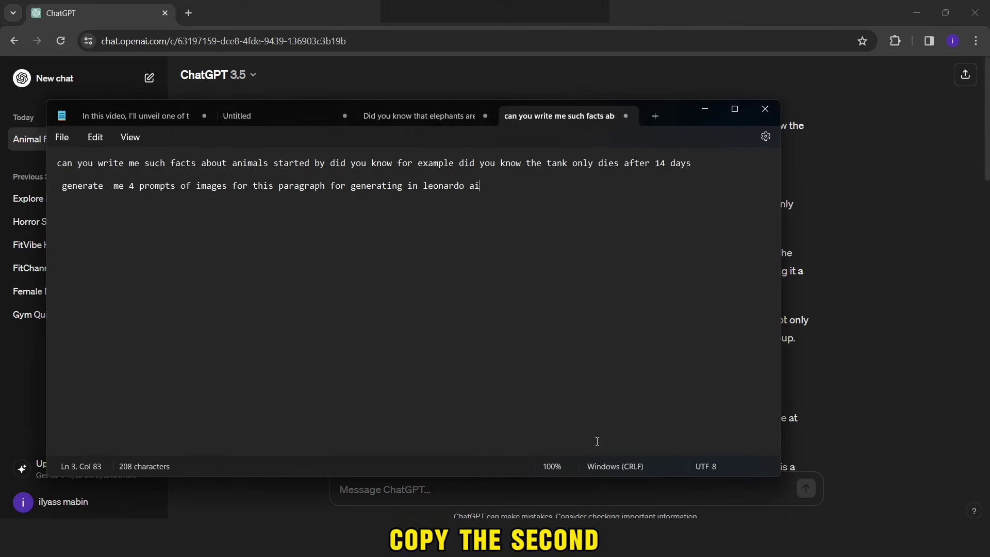
{"action": "triple_click", "coordinate": [495, 183]}
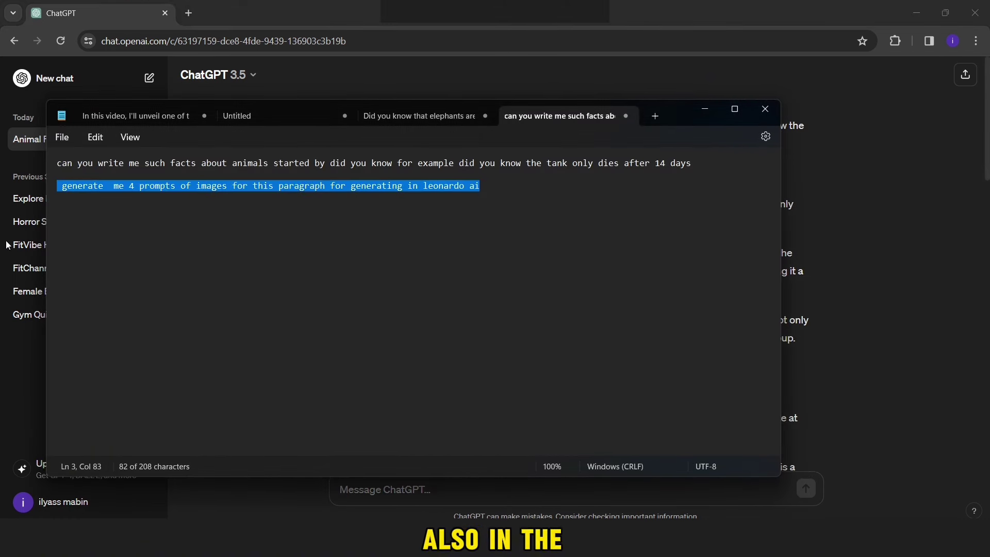
{"action": "key", "text": "alt+Tab"}
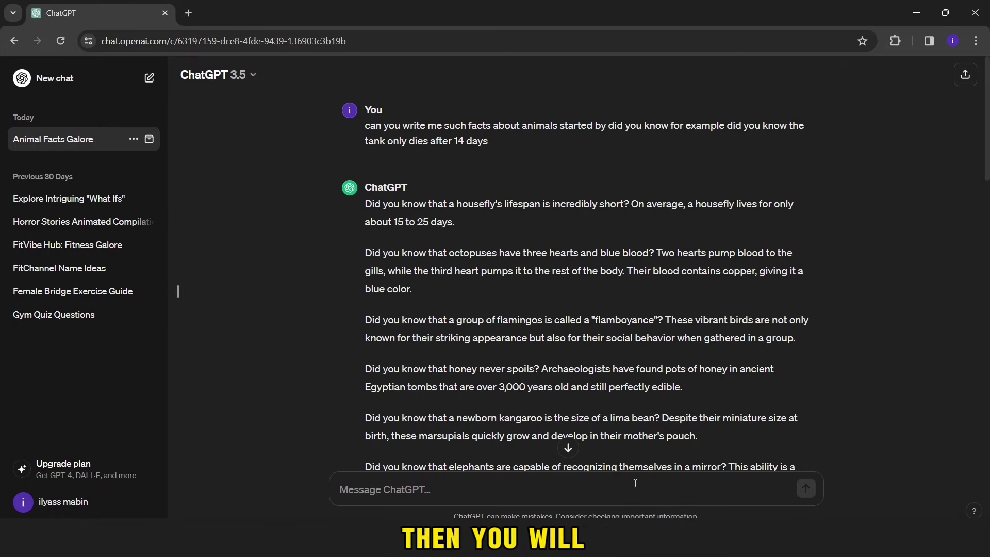
{"action": "key", "text": "ctrl+v"}
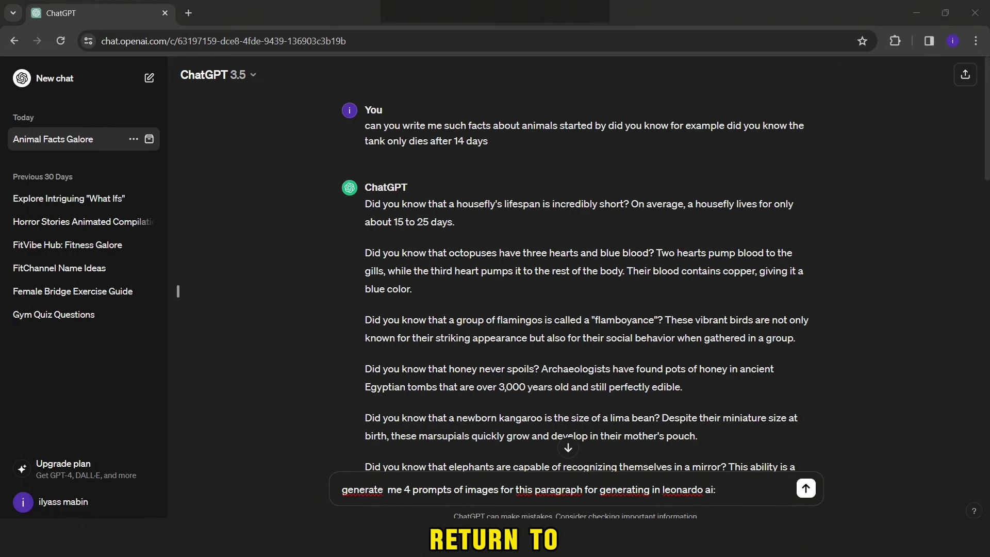
Add the cow 200,000-glasses-of-milk fact and send it to get four image prompts
{"action": "key", "text": "alt+Tab"}
{"action": "left_click", "coordinate": [423, 116]}
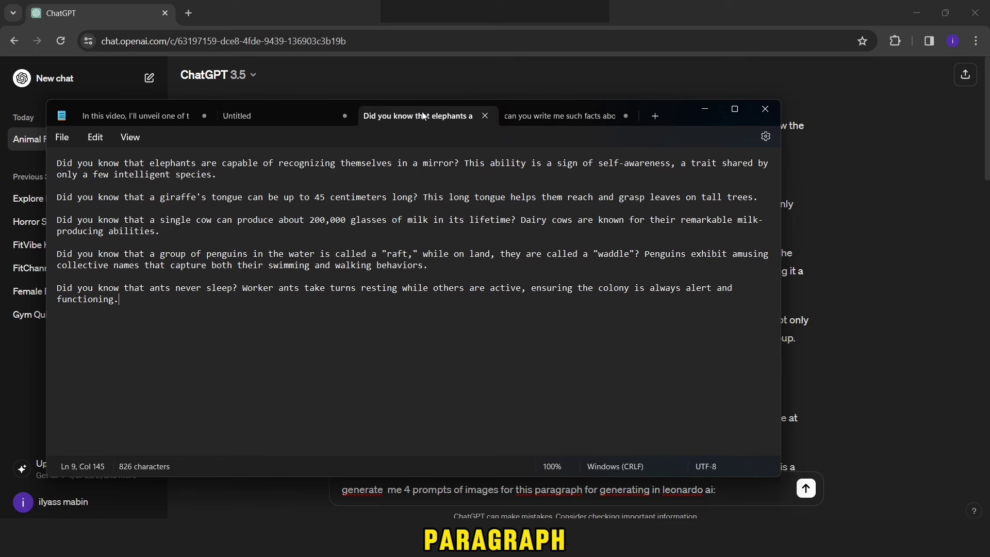
{"action": "left_click_drag", "start_coordinate": [187, 236], "coordinate": [89, 222]}
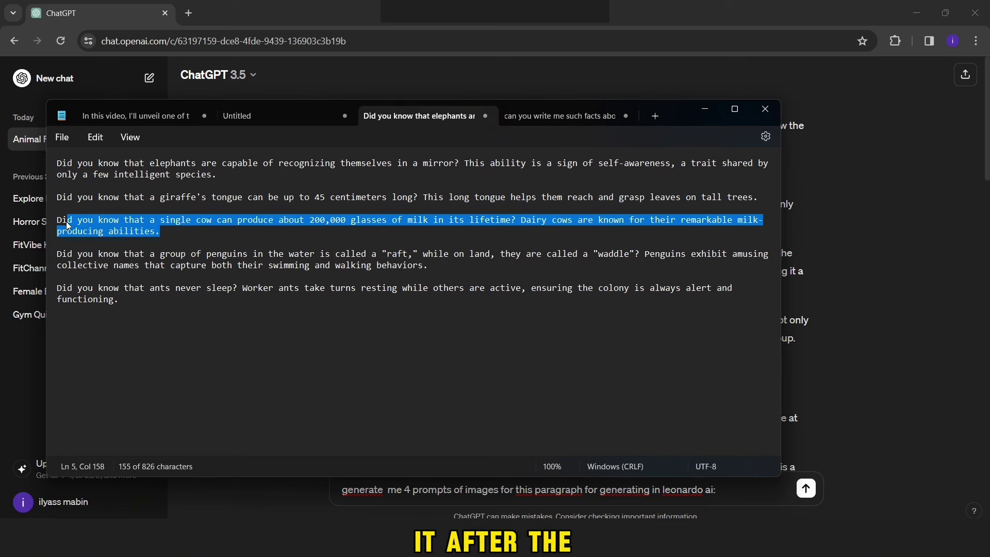
{"action": "key", "text": "alt+Tab"}
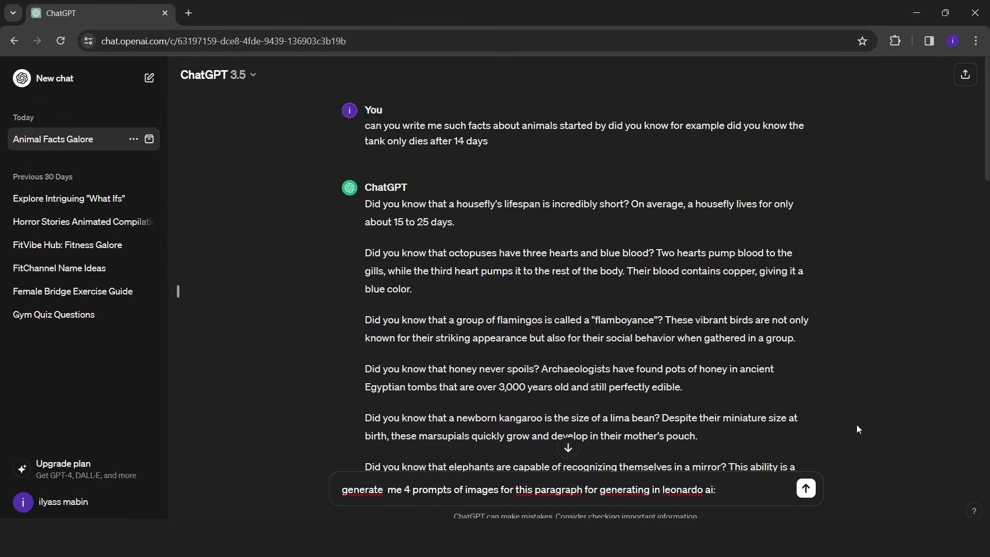
{"action": "key", "text": "ctrl+v"}
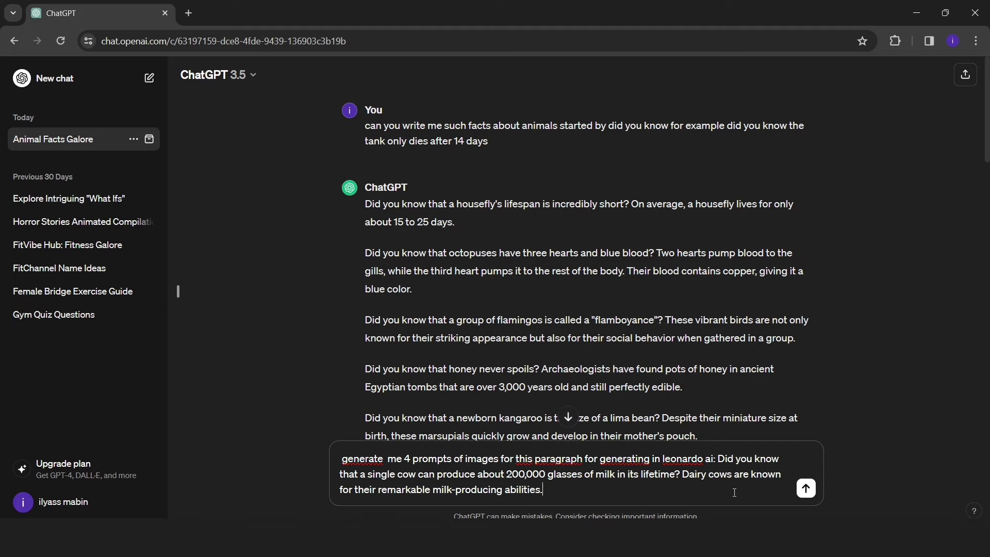
{"action": "key", "text": "Return"}
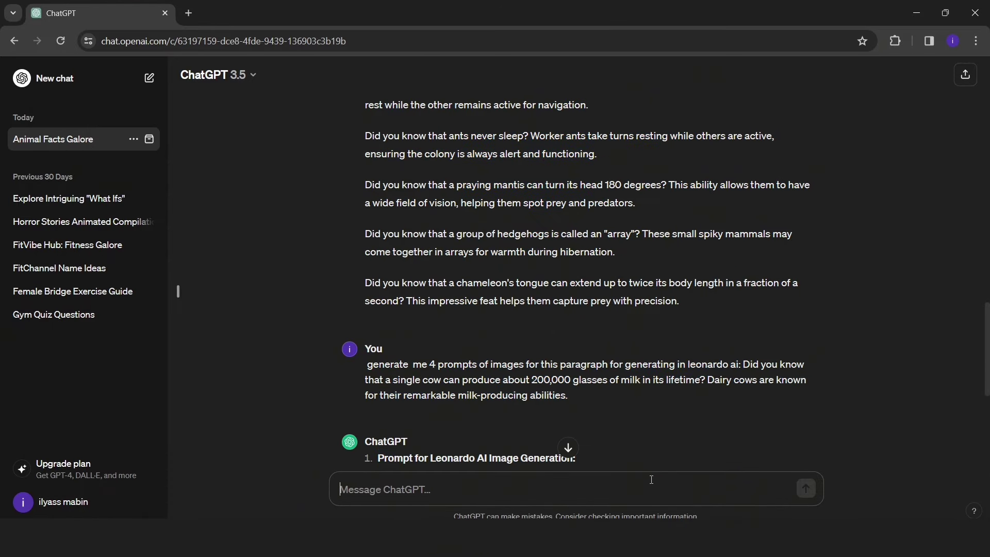
{"action": "key", "text": "ctrl+v"}
{"action": "key", "text": "Return"}
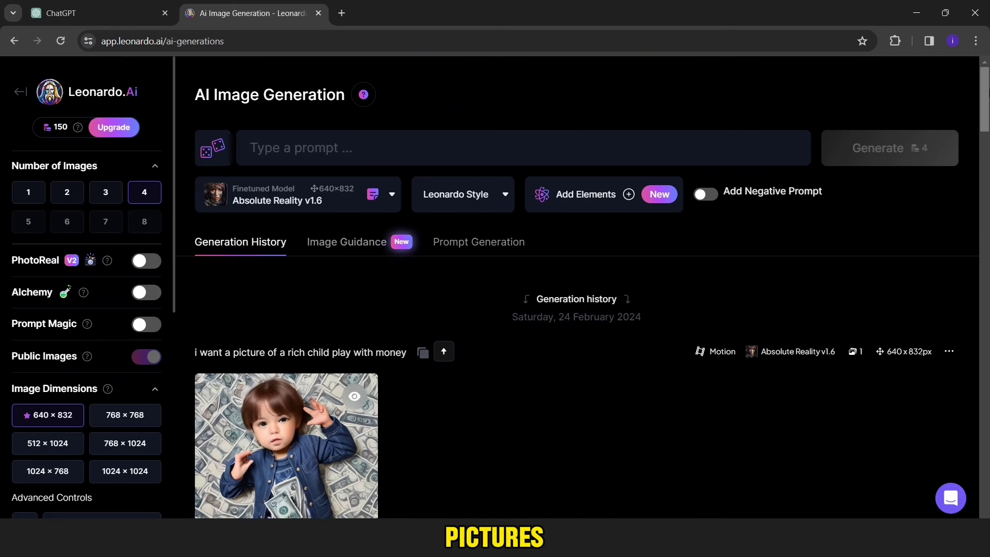
In Leonardo's sidebar, choose 4 images at 640×832 and the 3:4 aspect ratio in Advanced Controls
{"action": "scroll", "coordinate": [984, 103], "scroll_direction": "down", "scroll_amount": 2}
{"action": "scroll", "coordinate": [987, 78], "scroll_direction": "down", "scroll_amount": 3}
{"action": "scroll", "coordinate": [987, 78], "scroll_direction": "up", "scroll_amount": 5}
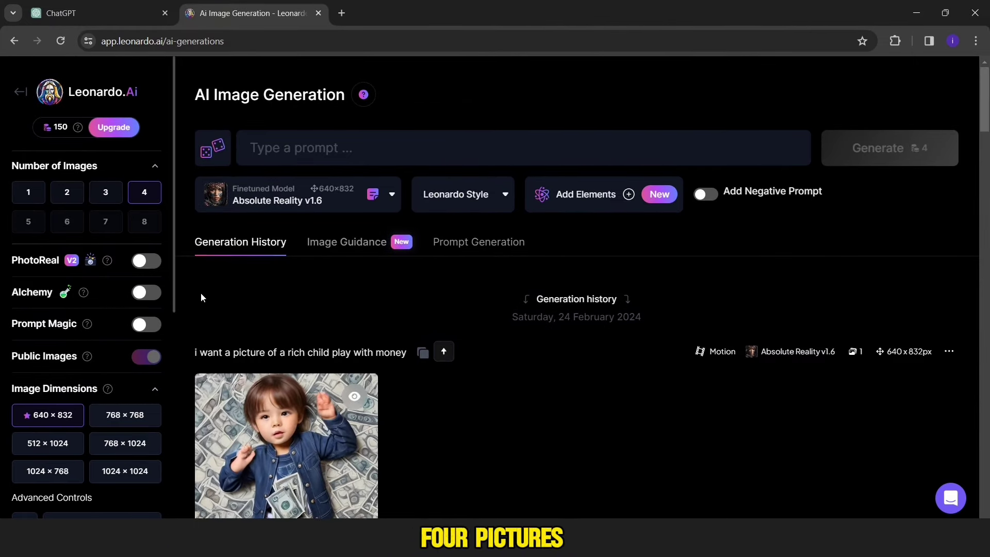
{"action": "scroll", "coordinate": [175, 335], "scroll_direction": "down", "scroll_amount": 2}
{"action": "left_click", "coordinate": [128, 421]}
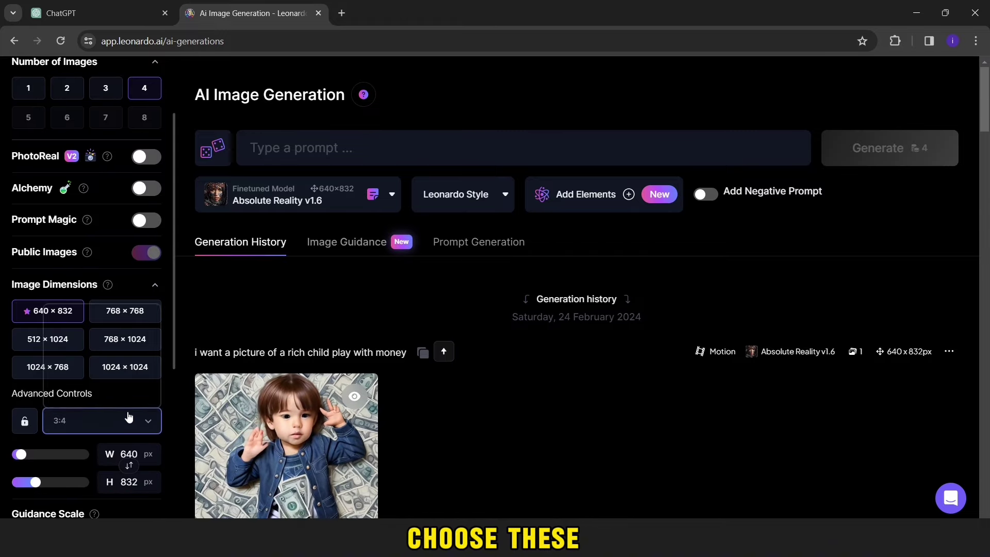
{"action": "left_click", "coordinate": [85, 361]}
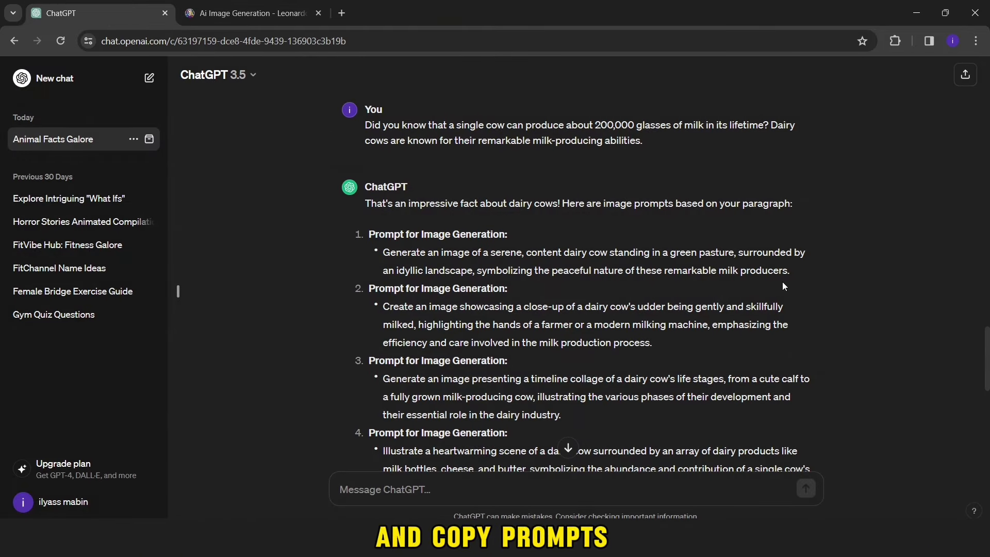
Paste ChatGPT's first prompt, a serene dairy cow in green pasture, into Leonardo and generate
{"action": "left_click_drag", "start_coordinate": [801, 273], "coordinate": [384, 252]}
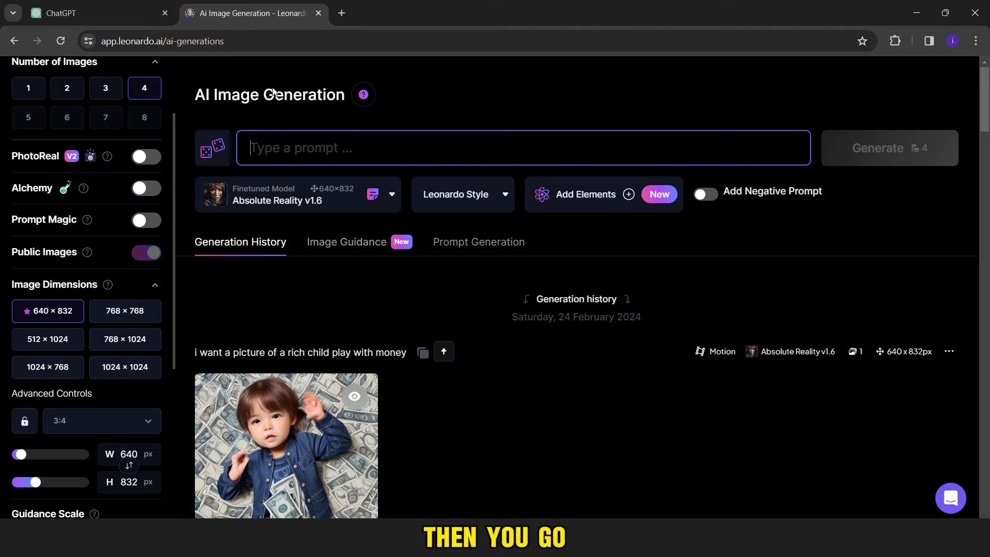
{"action": "key", "text": "ctrl+v"}
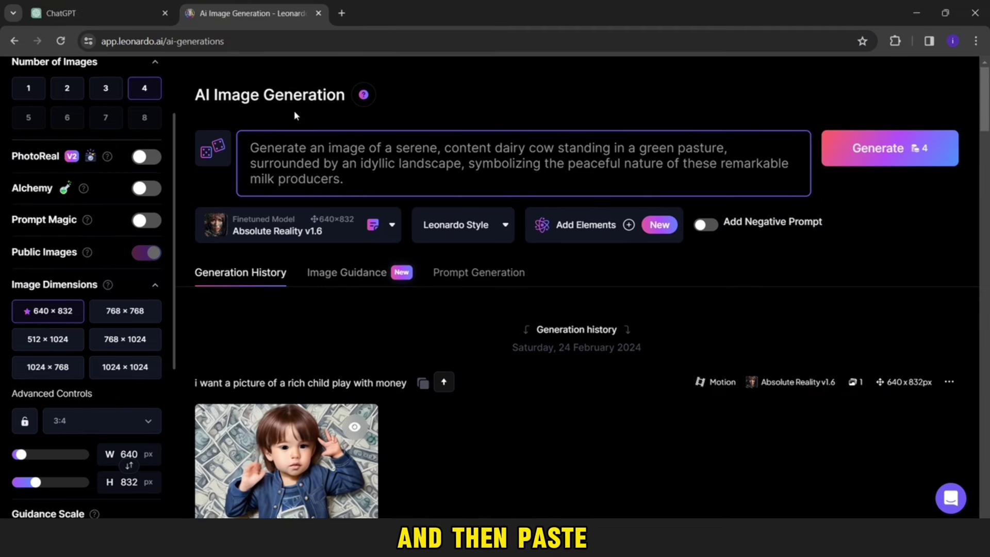
{"action": "left_click", "coordinate": [889, 148]}
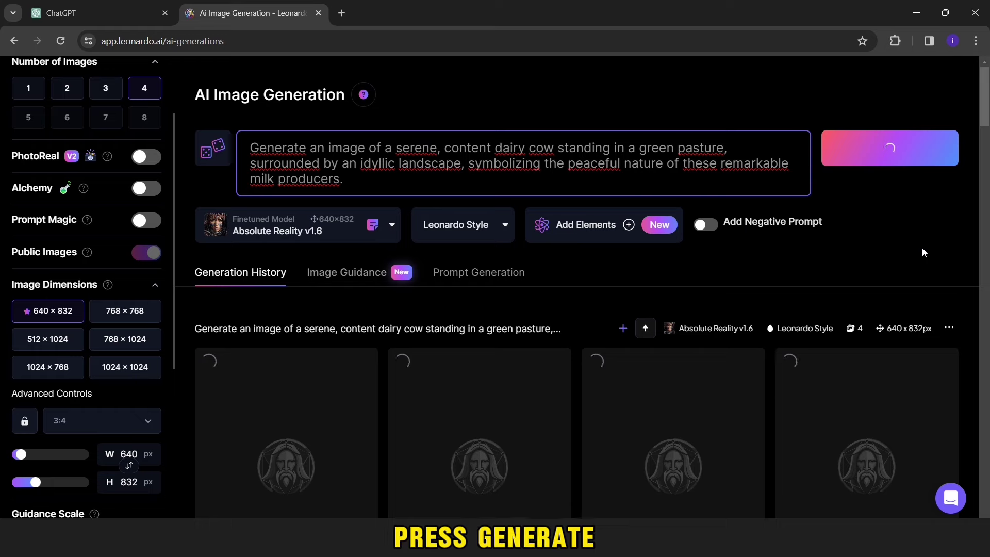
{"action": "scroll", "coordinate": [922, 252], "scroll_direction": "down", "scroll_amount": 4}
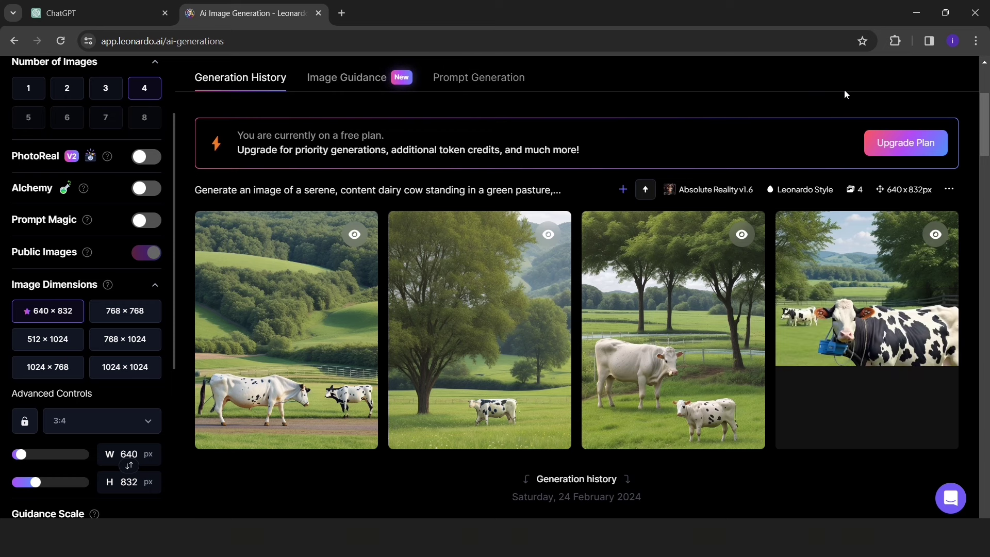
{"action": "scroll", "coordinate": [843, 94], "scroll_direction": "up", "scroll_amount": 3}
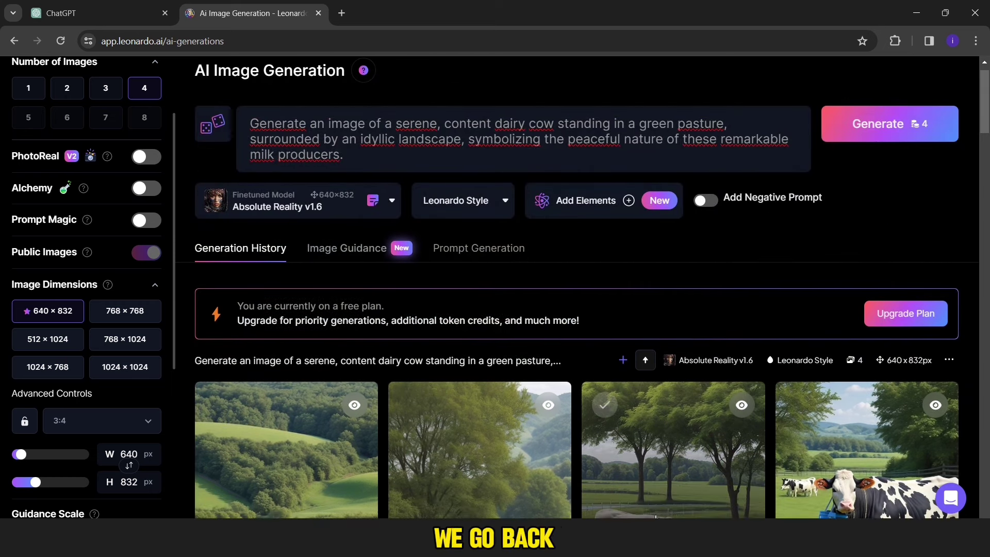
Replace Leonardo's prompt with ChatGPT's second one, the udder milking close-up, and generate four images
{"action": "left_click", "coordinate": [117, 11]}
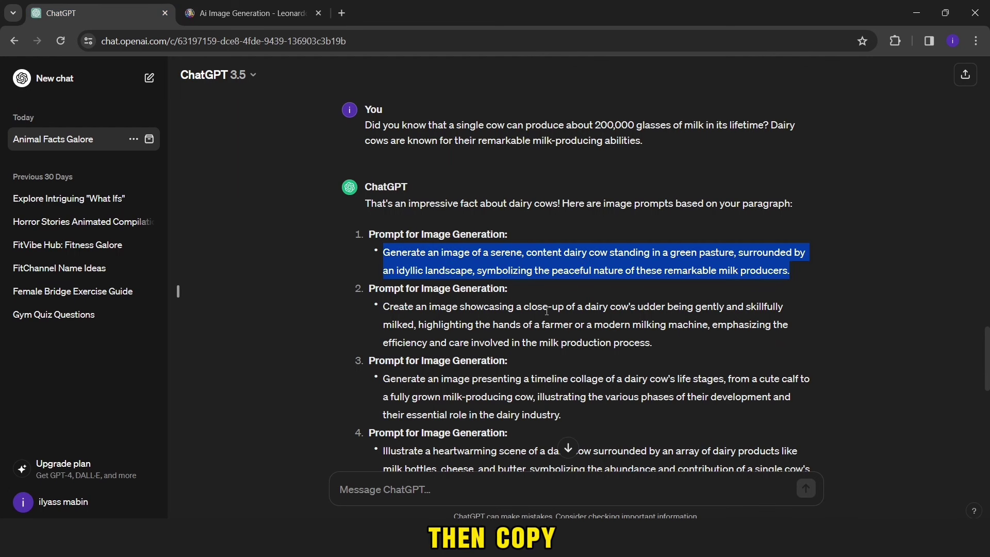
{"action": "left_click_drag", "start_coordinate": [662, 345], "coordinate": [392, 307]}
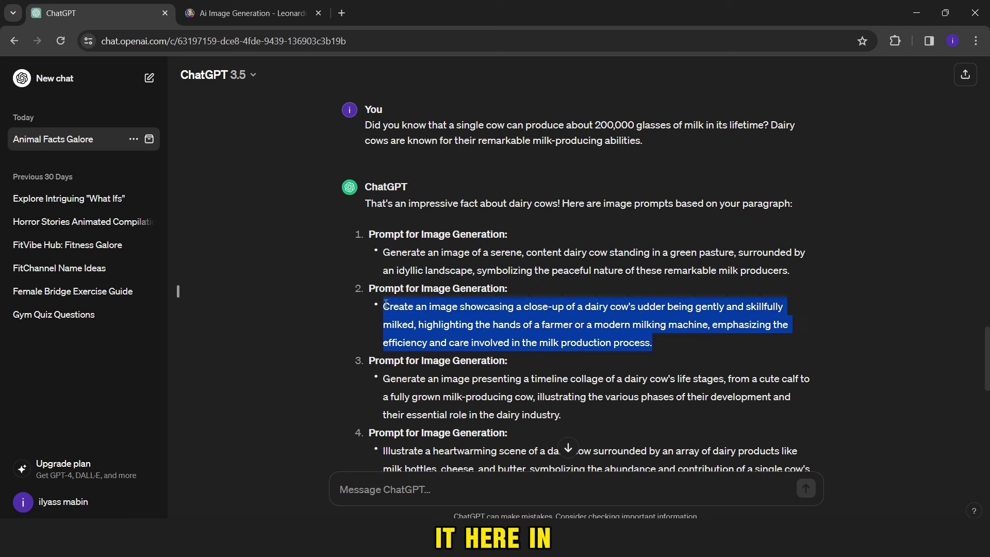
{"action": "key", "text": "ctrl+c"}
{"action": "left_click", "coordinate": [247, 13]}
{"action": "key", "text": "ctrl+v"}
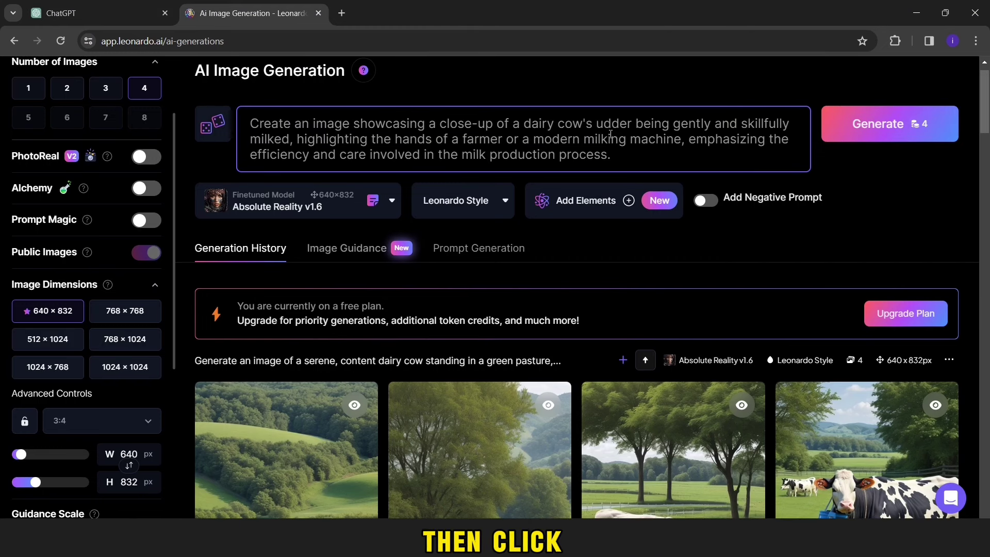
{"action": "left_click", "coordinate": [886, 135]}
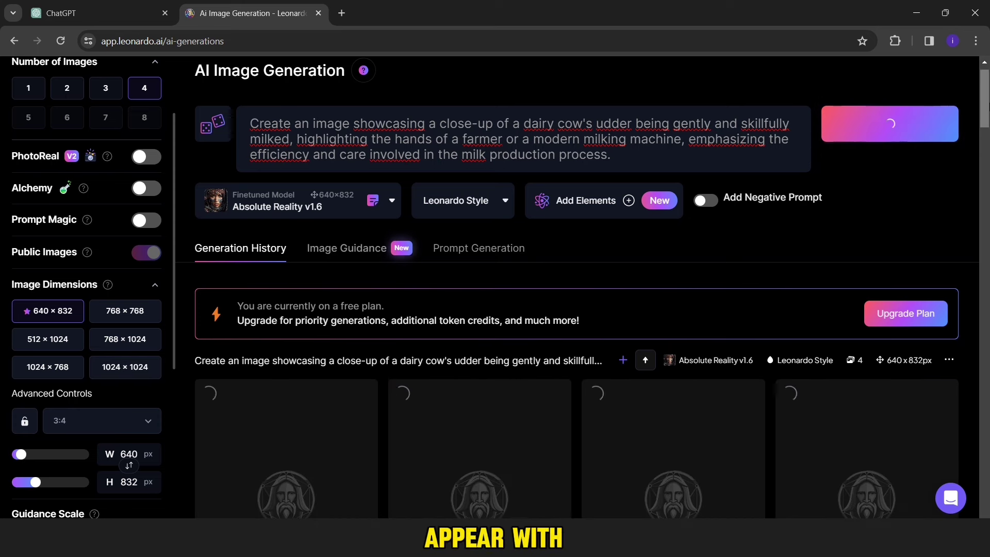
{"action": "scroll", "coordinate": [576, 289], "scroll_direction": "down", "scroll_amount": 10}
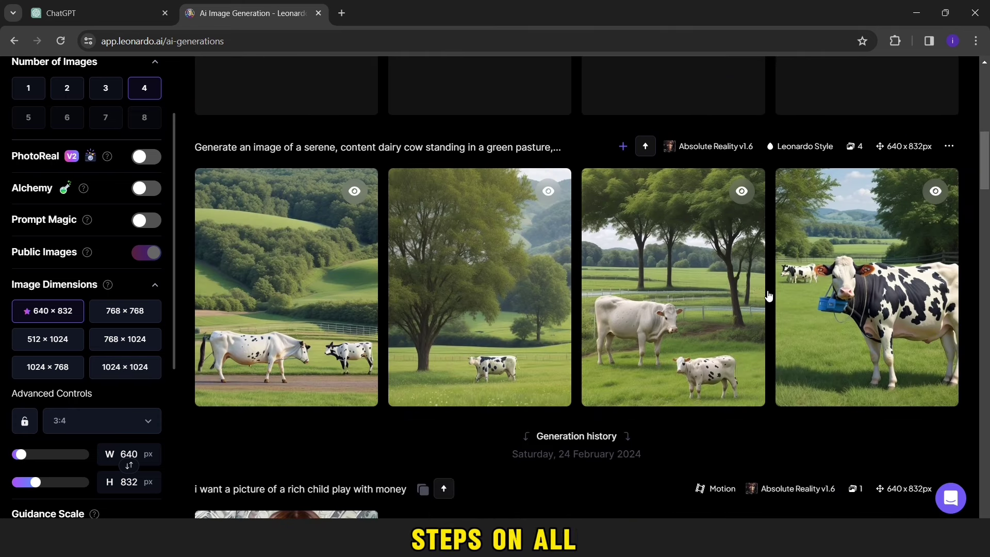
{"action": "mouse_move", "coordinate": [803, 223]}
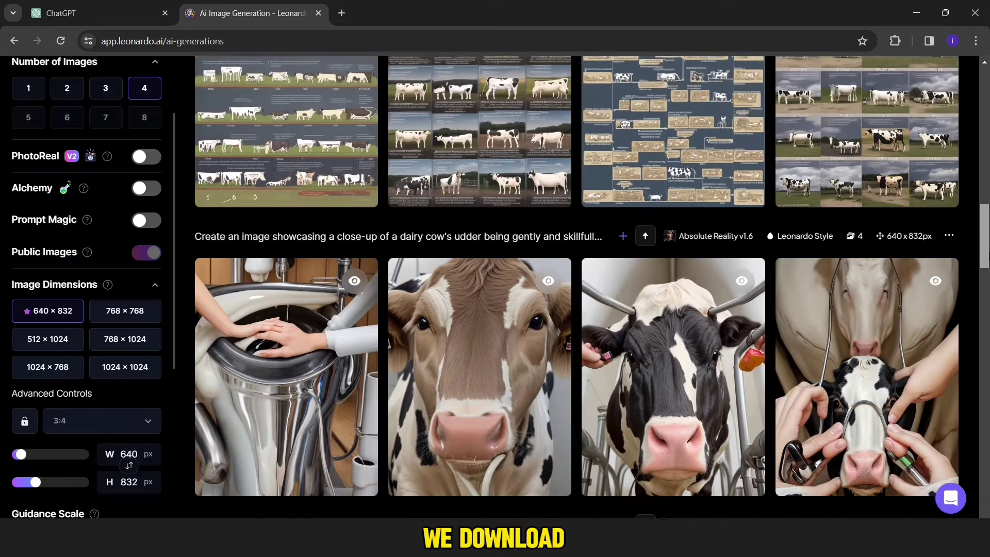
Download the fourth pasture cow image and a timeline collage image from Generation History
{"action": "scroll", "coordinate": [577, 289], "scroll_direction": "down", "scroll_amount": 8}
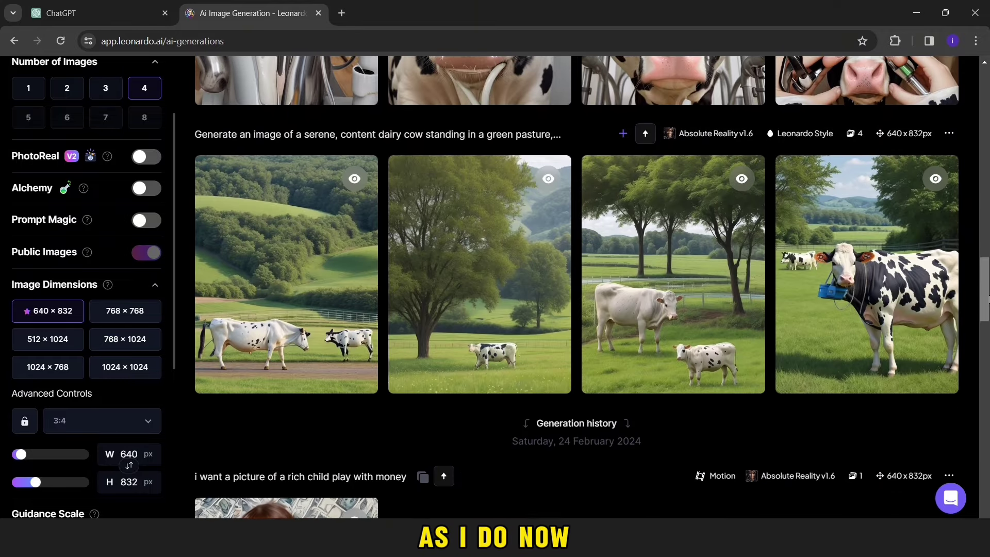
{"action": "left_click", "coordinate": [789, 369]}
{"action": "scroll", "coordinate": [788, 369], "scroll_direction": "up", "scroll_amount": 5}
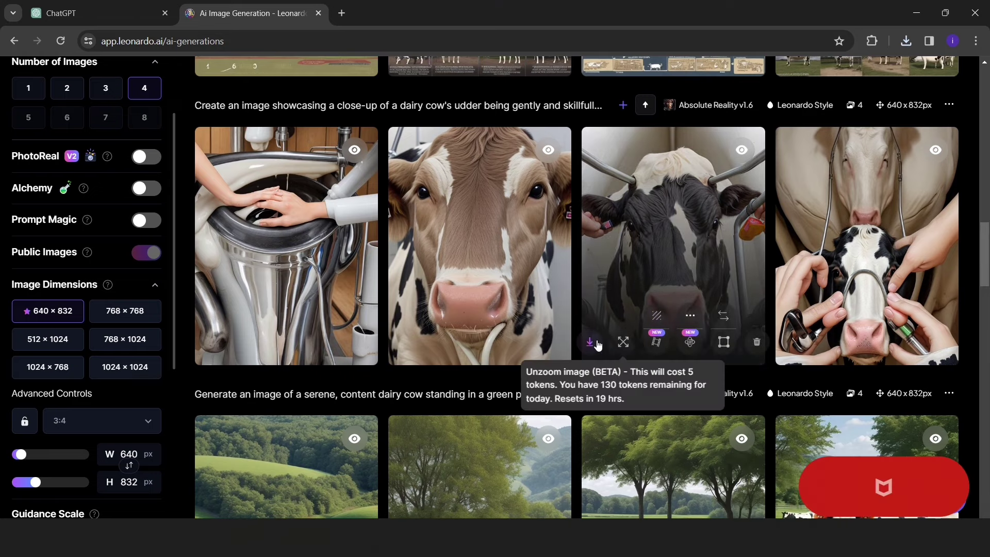
{"action": "scroll", "coordinate": [696, 371], "scroll_direction": "up", "scroll_amount": 7}
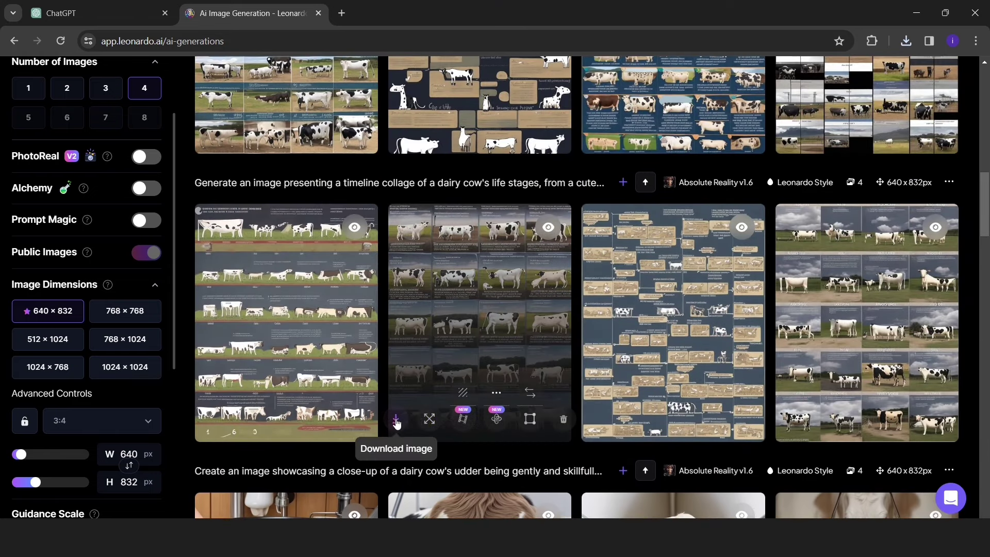
{"action": "scroll", "coordinate": [567, 309], "scroll_direction": "up", "scroll_amount": 5}
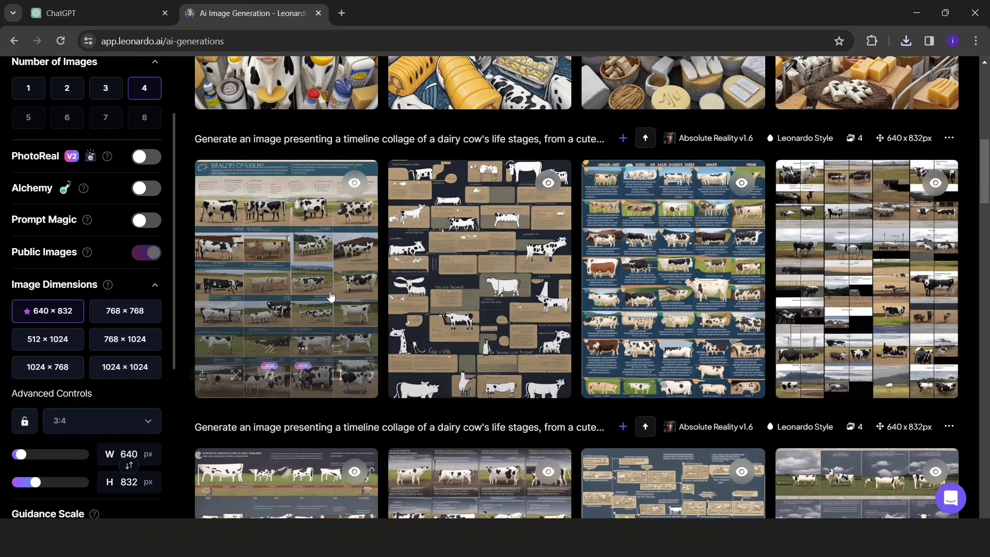
{"action": "left_click", "coordinate": [590, 375]}
Download the third ant tunnel image and the second ant colony action image
{"action": "scroll", "coordinate": [591, 397], "scroll_direction": "up", "scroll_amount": 6}
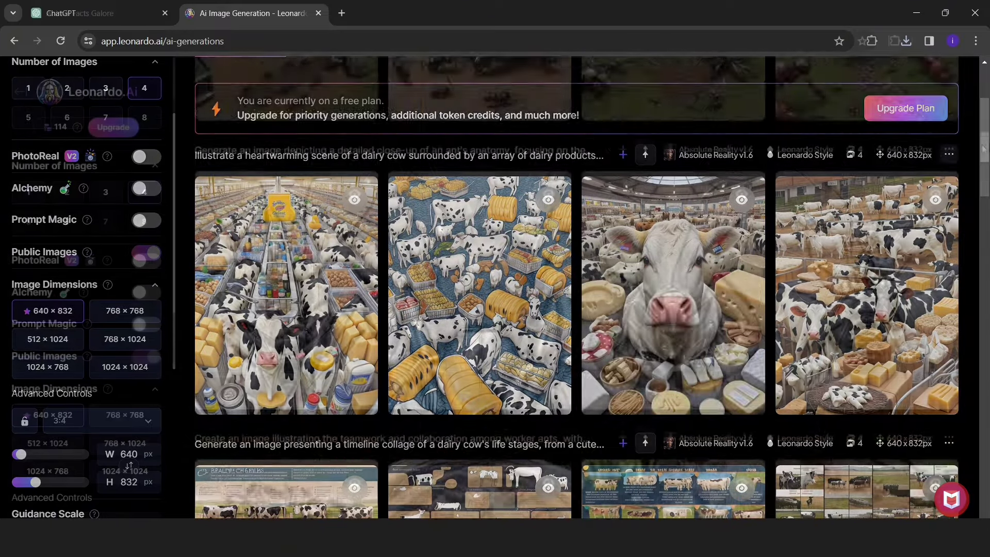
{"action": "scroll", "coordinate": [975, 241], "scroll_direction": "up", "scroll_amount": 6}
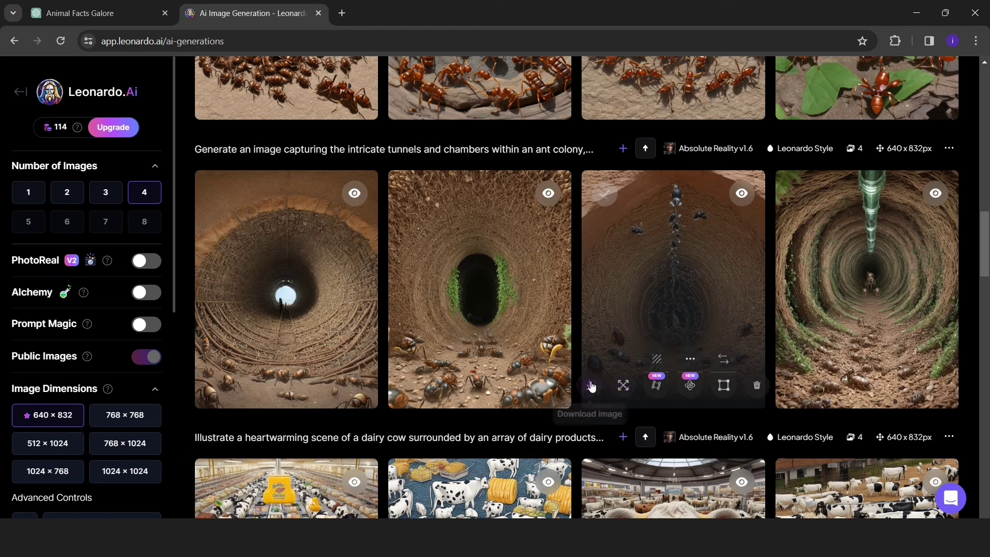
{"action": "left_click", "coordinate": [590, 387]}
{"action": "scroll", "coordinate": [594, 399], "scroll_direction": "up", "scroll_amount": 6}
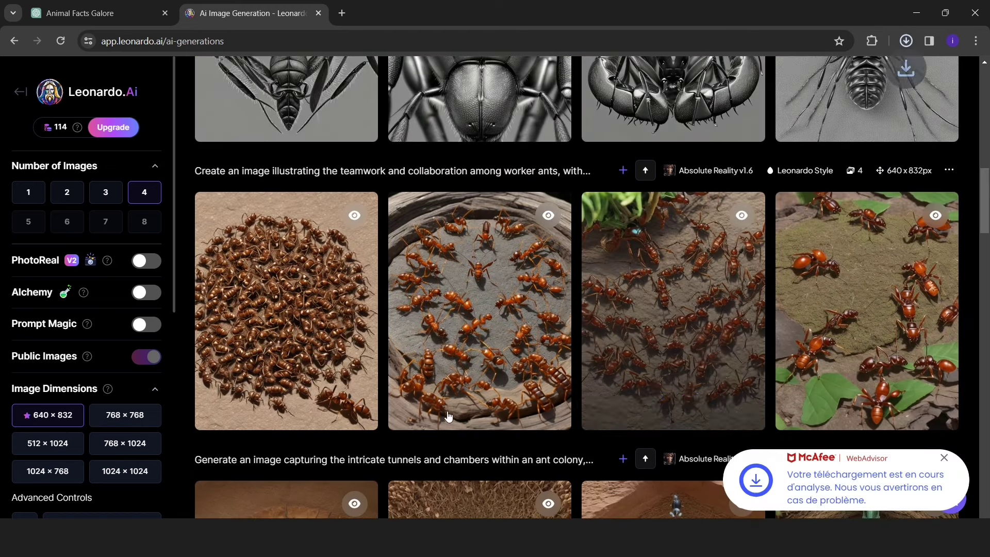
{"action": "scroll", "coordinate": [397, 407], "scroll_direction": "up", "scroll_amount": 12}
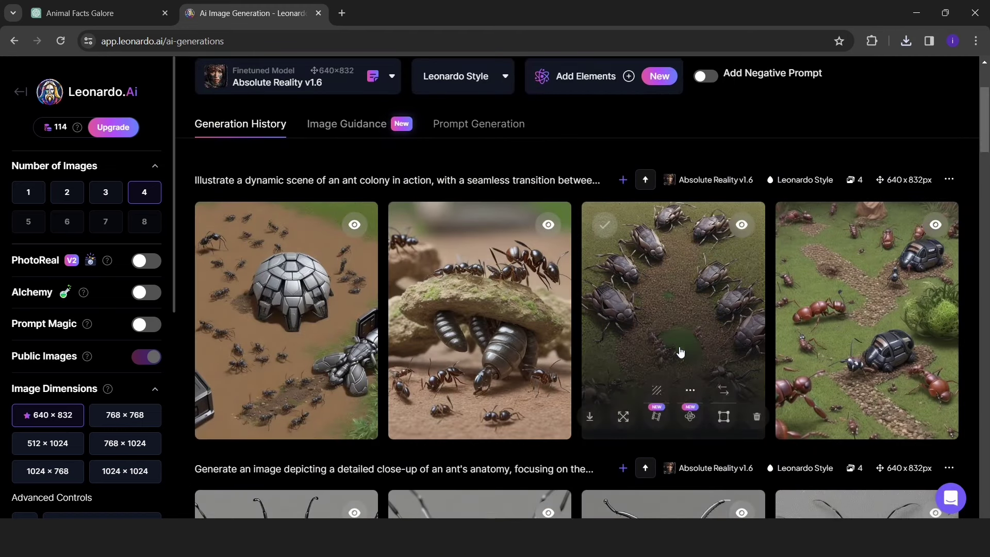
{"action": "left_click", "coordinate": [396, 415]}
{"action": "scroll", "coordinate": [577, 309], "scroll_direction": "down", "scroll_amount": 7}
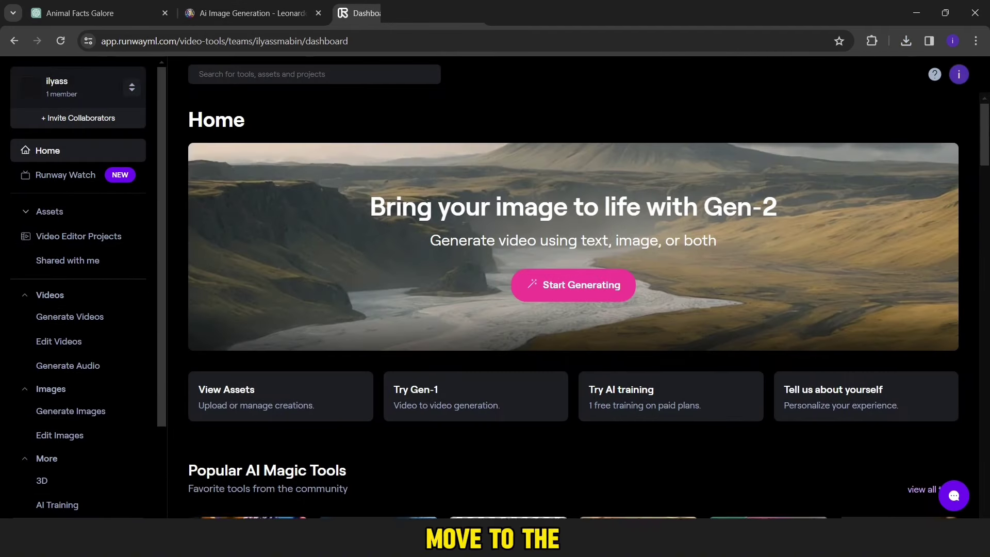
Open RunwayML's Gen-2 Text/Image to Video tool from Popular AI Magic Tools and browse for an image
{"action": "scroll", "coordinate": [526, 154], "scroll_direction": "down", "scroll_amount": 6}
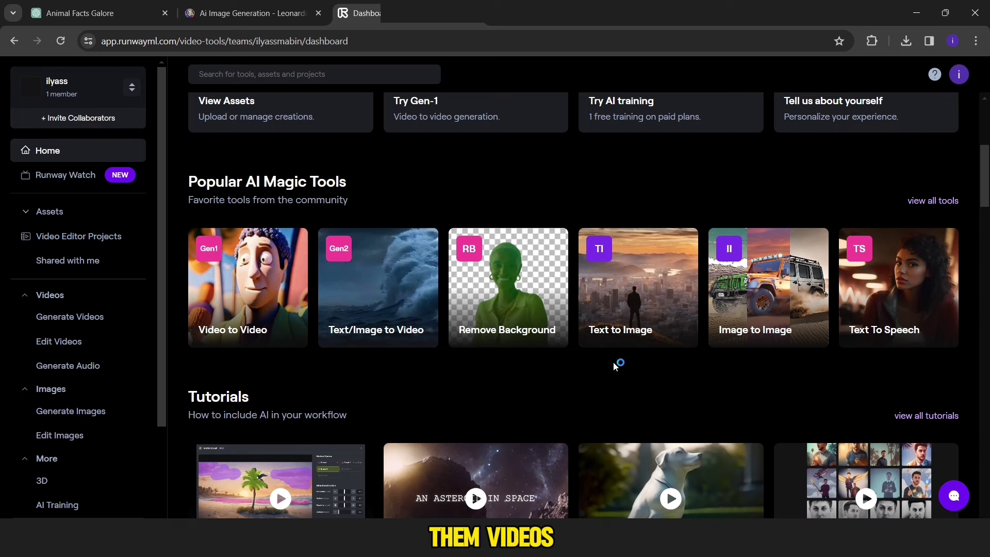
{"action": "left_click", "coordinate": [392, 346]}
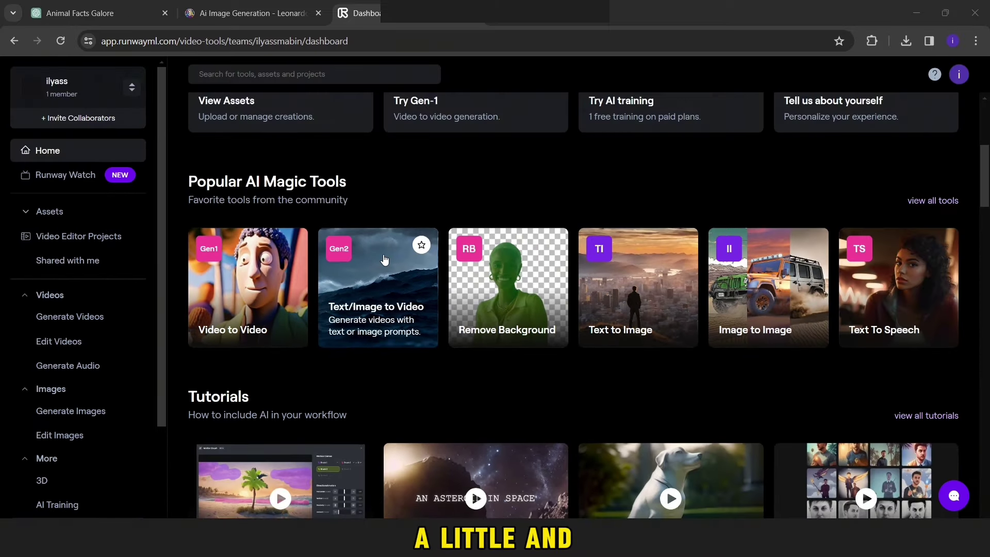
{"action": "left_click", "coordinate": [380, 272]}
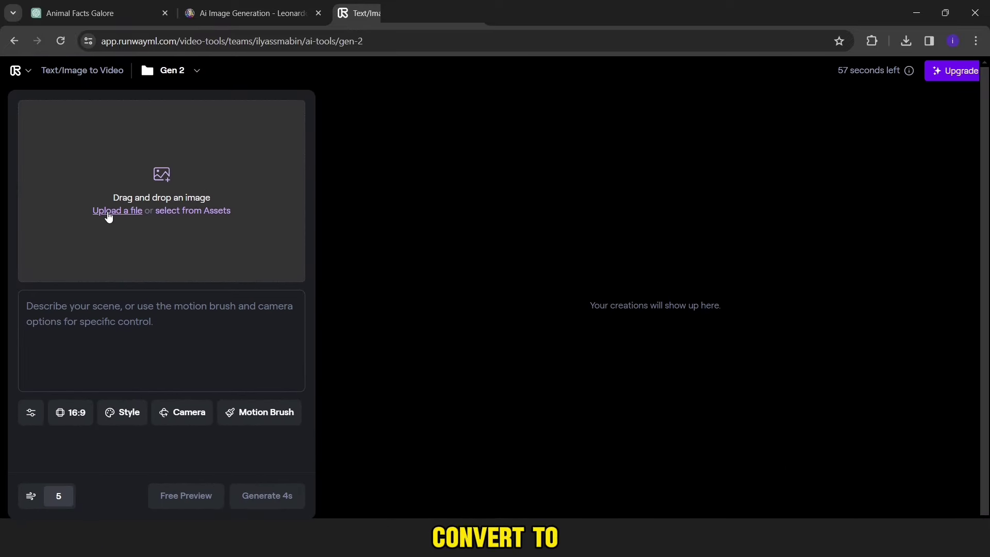
{"action": "left_click", "coordinate": [108, 212]}
Upload the ant-colony image, lower General Motion from 5 to 3, and generate a 4-second video
{"action": "left_click", "coordinate": [353, 115]}
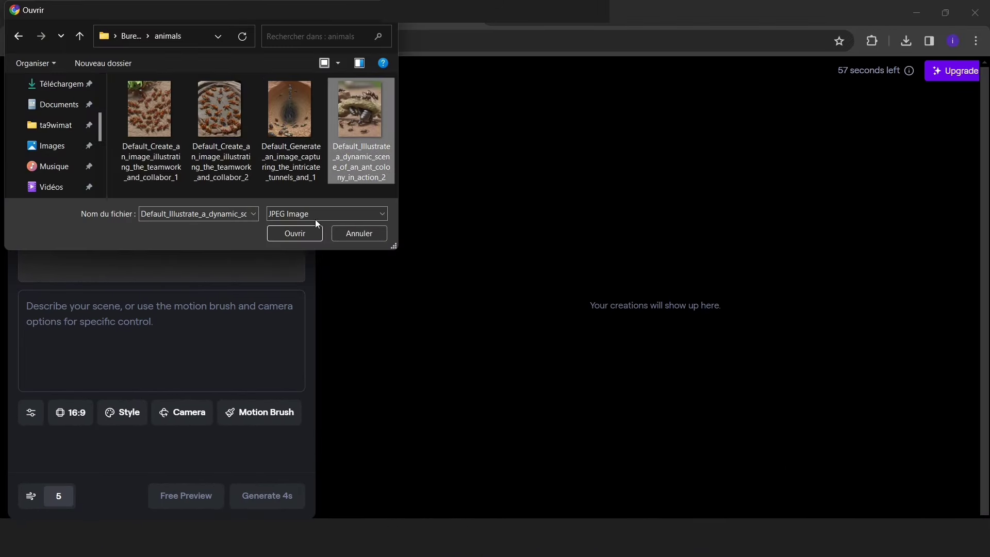
{"action": "left_click", "coordinate": [305, 240]}
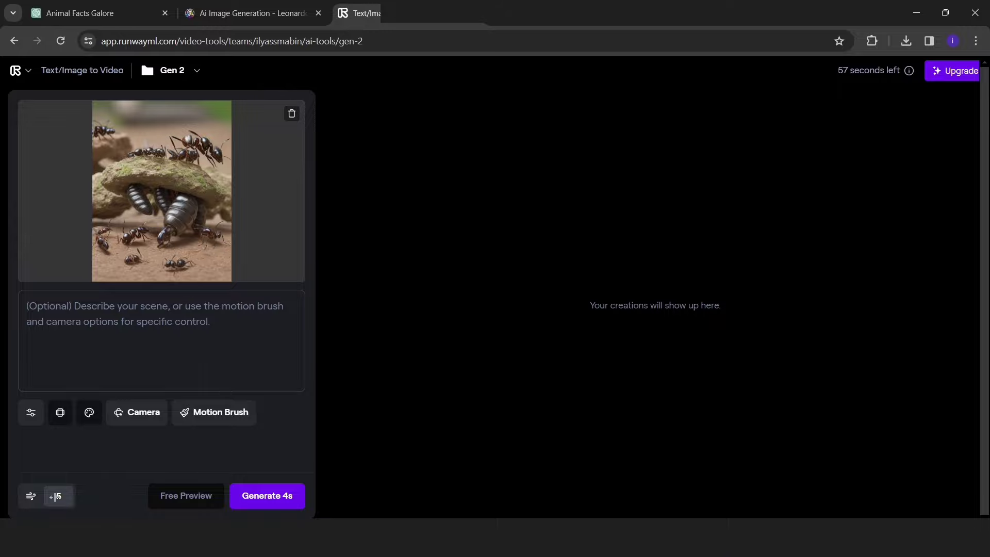
{"action": "left_click", "coordinate": [32, 496]}
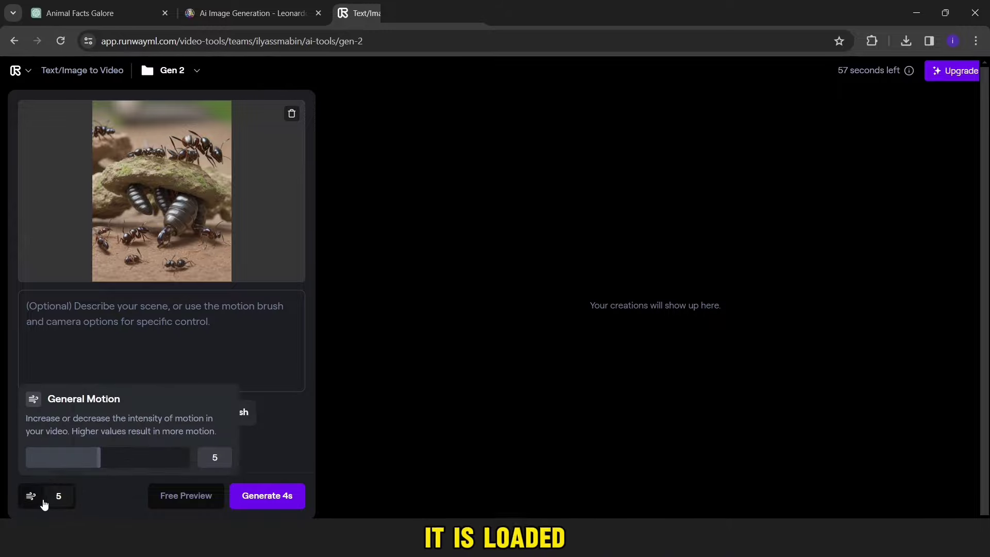
{"action": "left_click_drag", "start_coordinate": [95, 464], "coordinate": [63, 463]}
{"action": "left_click", "coordinate": [253, 460]}
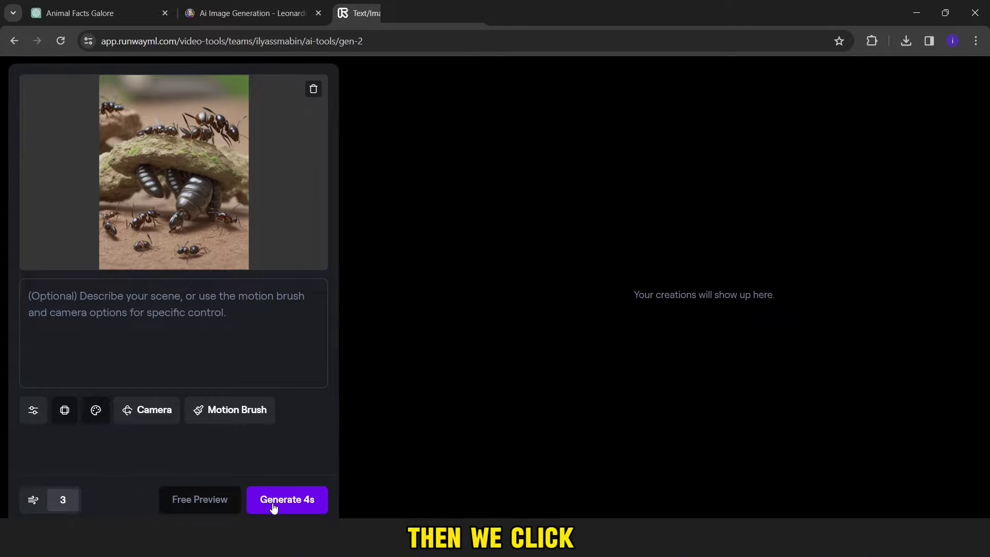
{"action": "left_click", "coordinate": [274, 507]}
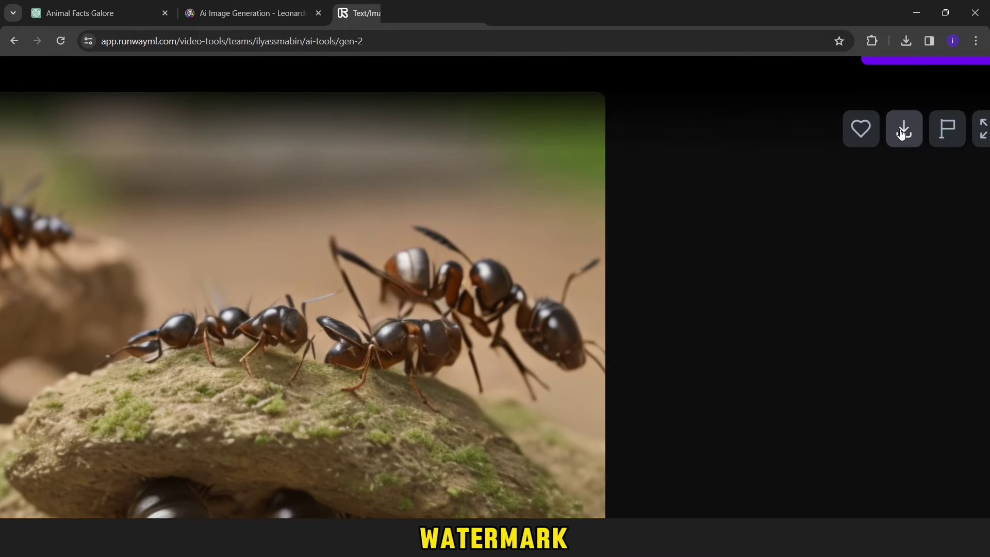
Download the finished ant video, then generate 4-second Gen-2 videos from the red-ants and next ant images
{"action": "left_click", "coordinate": [902, 133]}
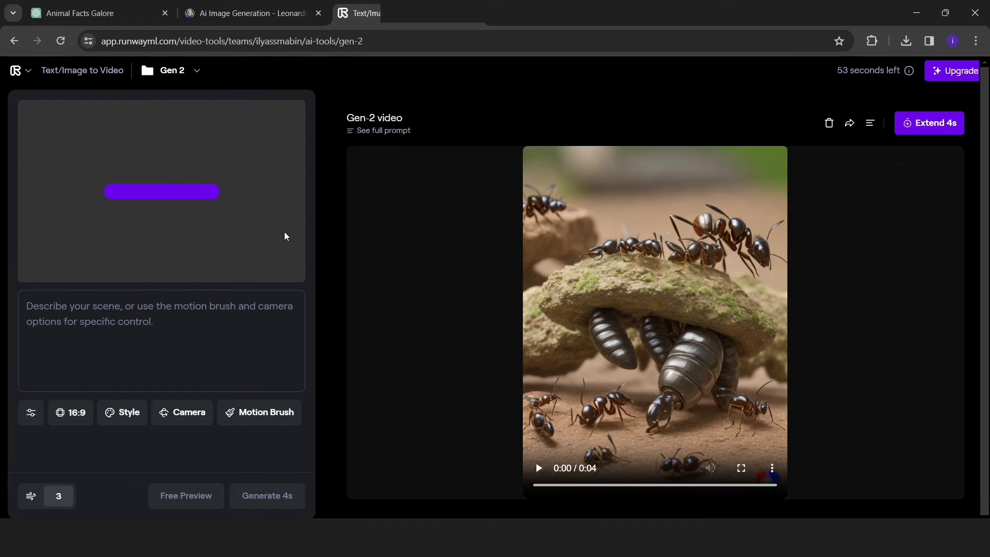
{"action": "left_click", "coordinate": [270, 495]}
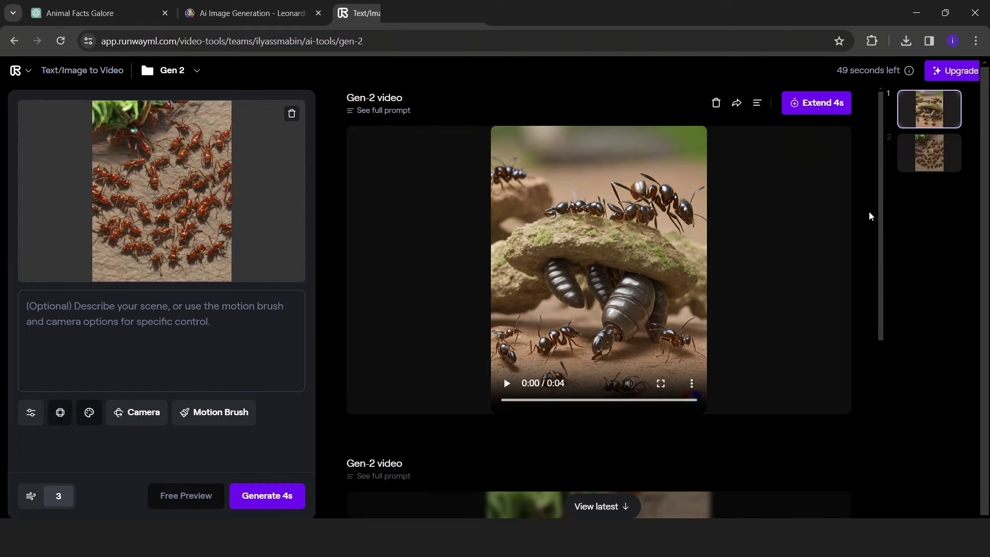
{"action": "left_click_drag", "start_coordinate": [883, 262], "coordinate": [899, 459]}
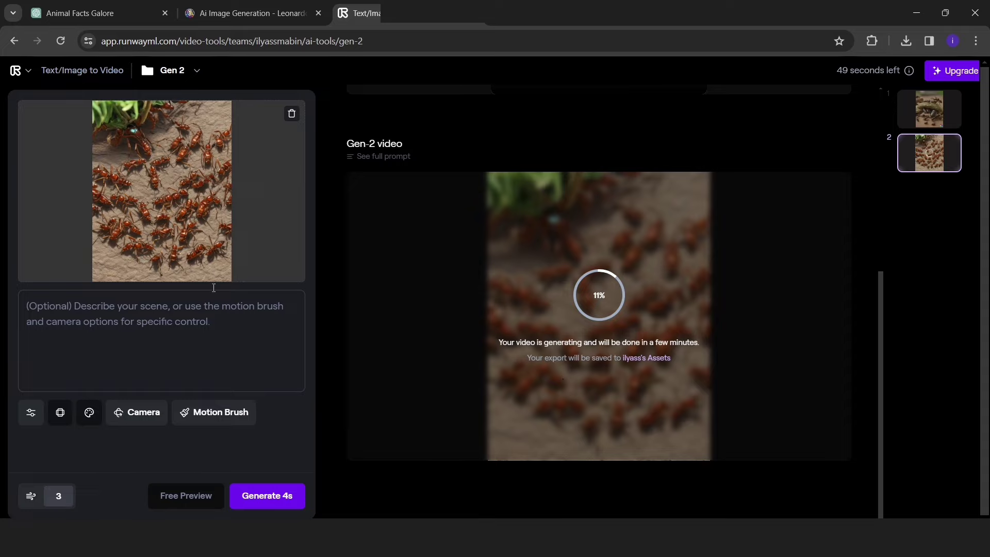
{"action": "left_click", "coordinate": [292, 113]}
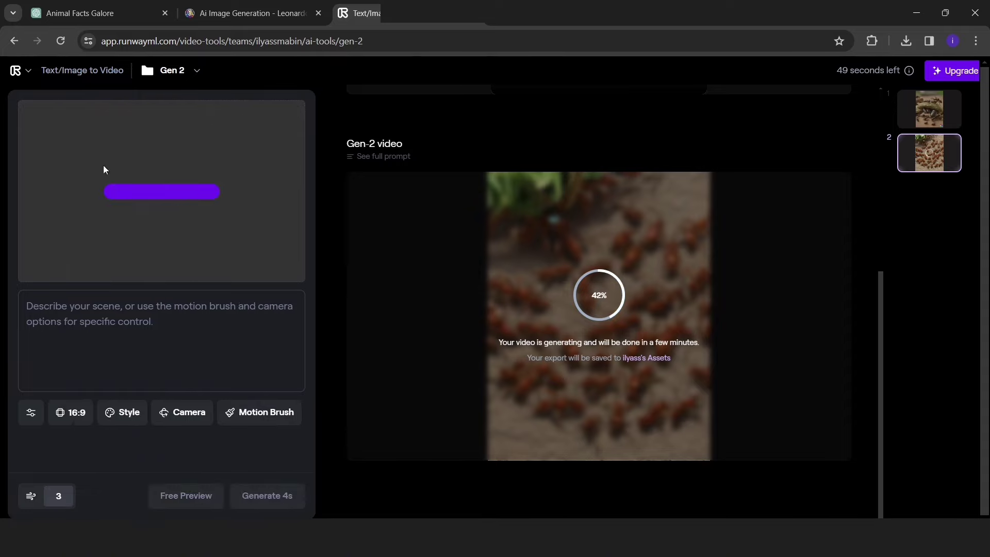
{"action": "left_click", "coordinate": [283, 495]}
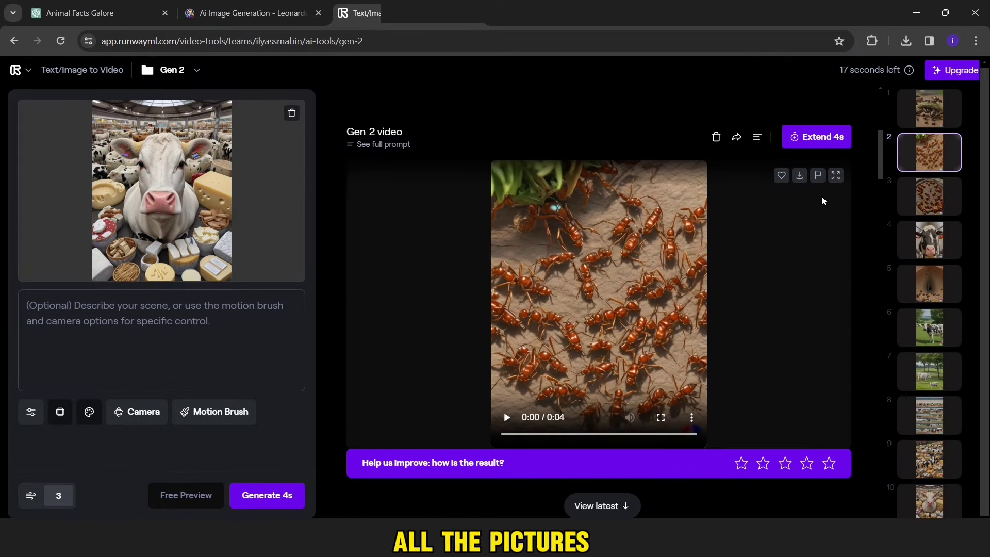
Download the current ant video and the cow chart video from the generated-video list
{"action": "left_click", "coordinate": [799, 176]}
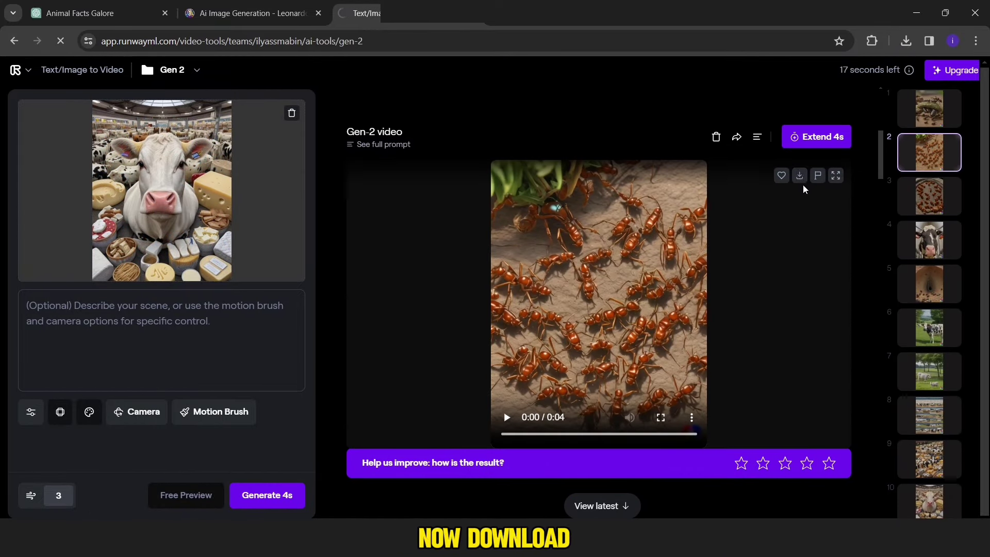
{"action": "left_click", "coordinate": [900, 199]}
{"action": "left_click", "coordinate": [906, 320]}
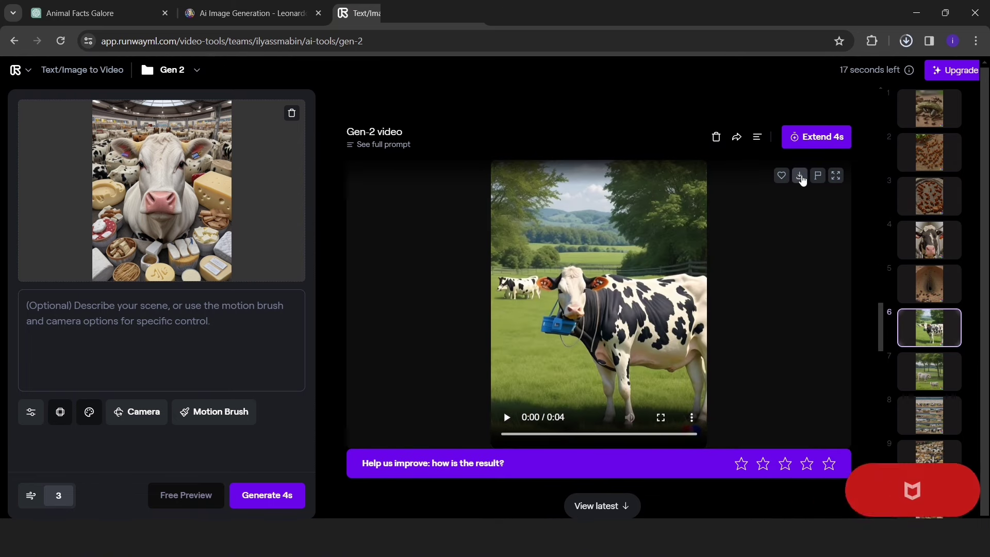
{"action": "key", "text": "Down"}
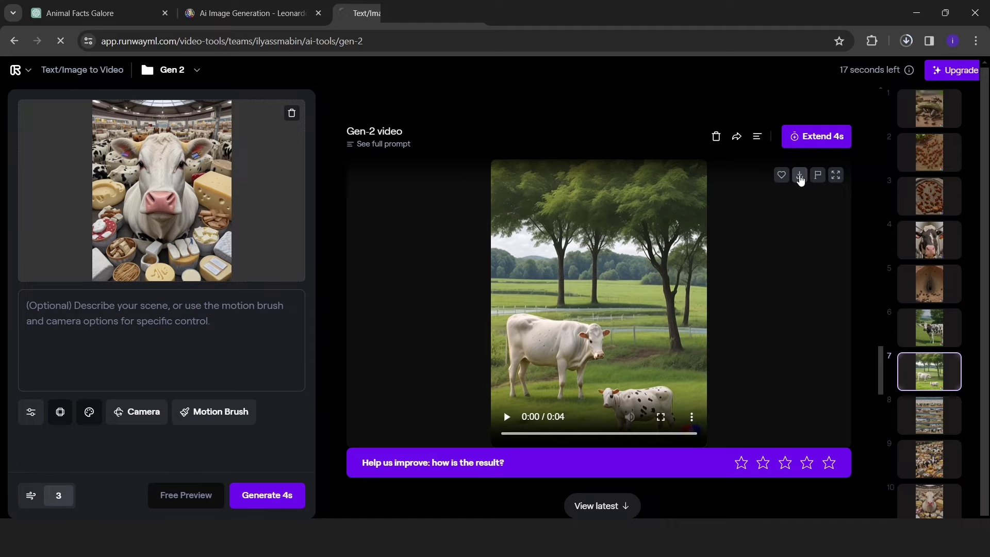
{"action": "left_click", "coordinate": [928, 415]}
{"action": "left_click", "coordinate": [799, 175]}
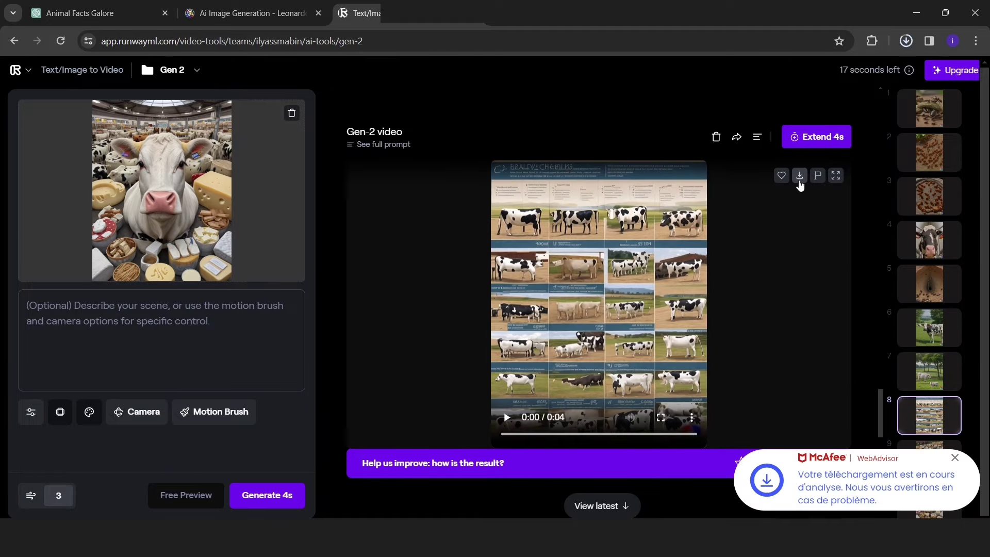
{"action": "left_click", "coordinate": [957, 458]}
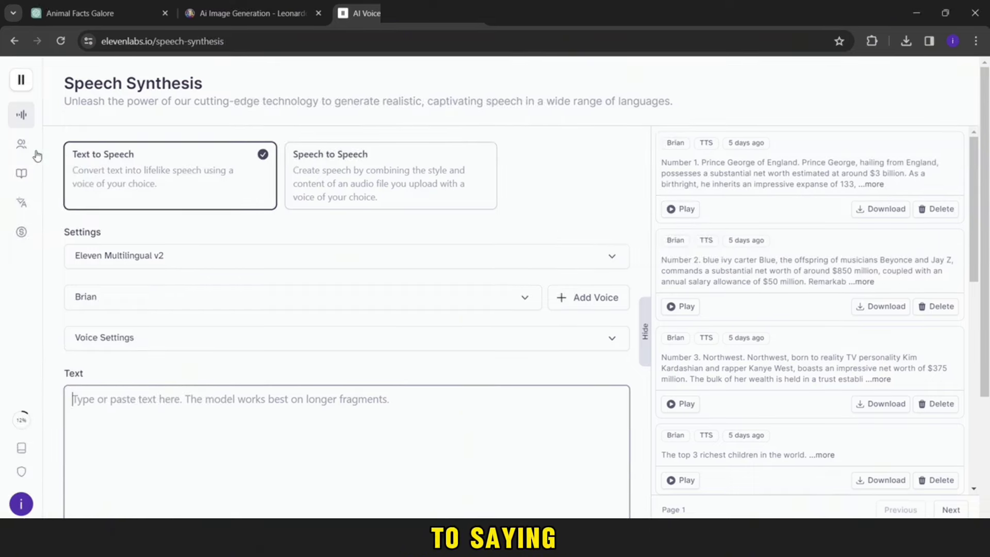
Preview the Marcus and Alice samples in the Voice Library, then add Hades - grim gravitas to VoiceLab
{"action": "left_click", "coordinate": [31, 144]}
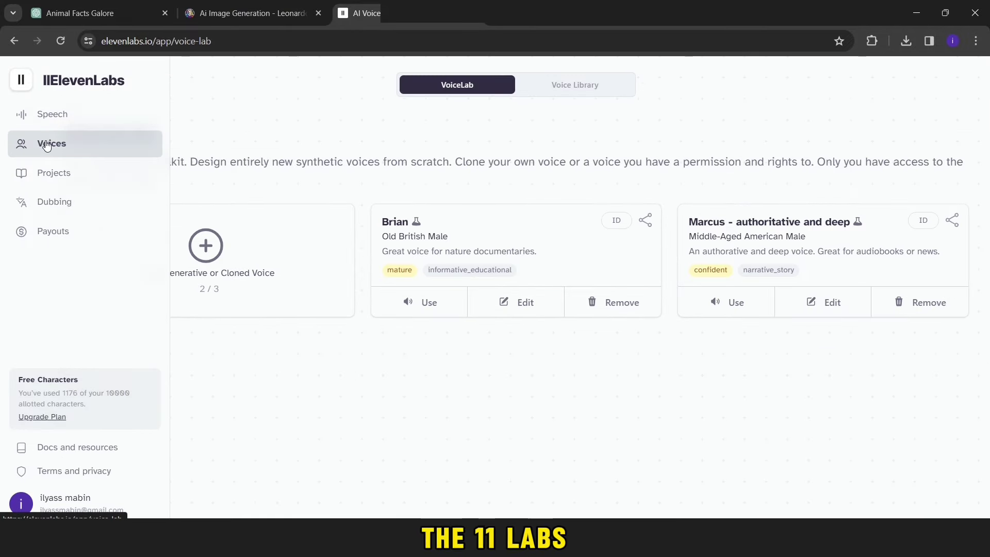
{"action": "left_click", "coordinate": [196, 264]}
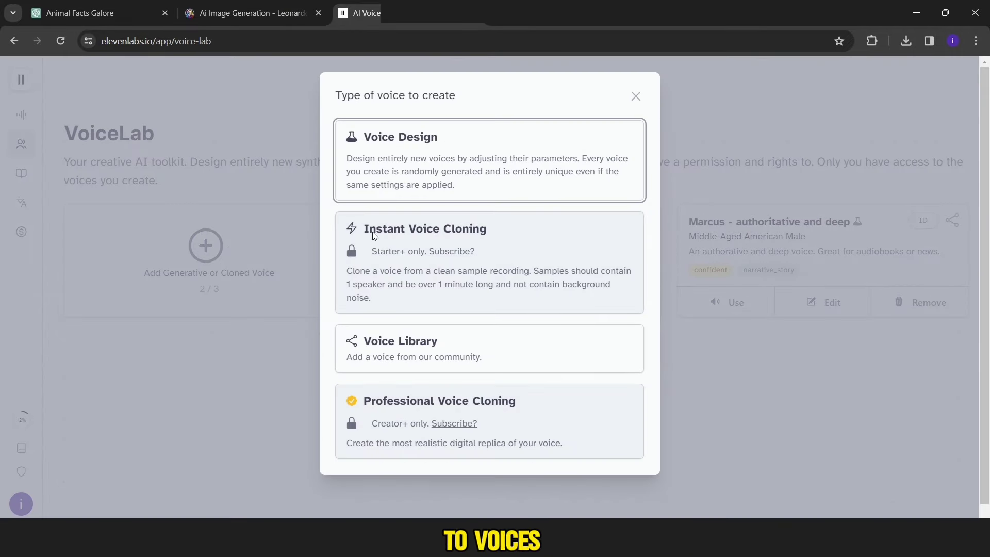
{"action": "left_click", "coordinate": [433, 348]}
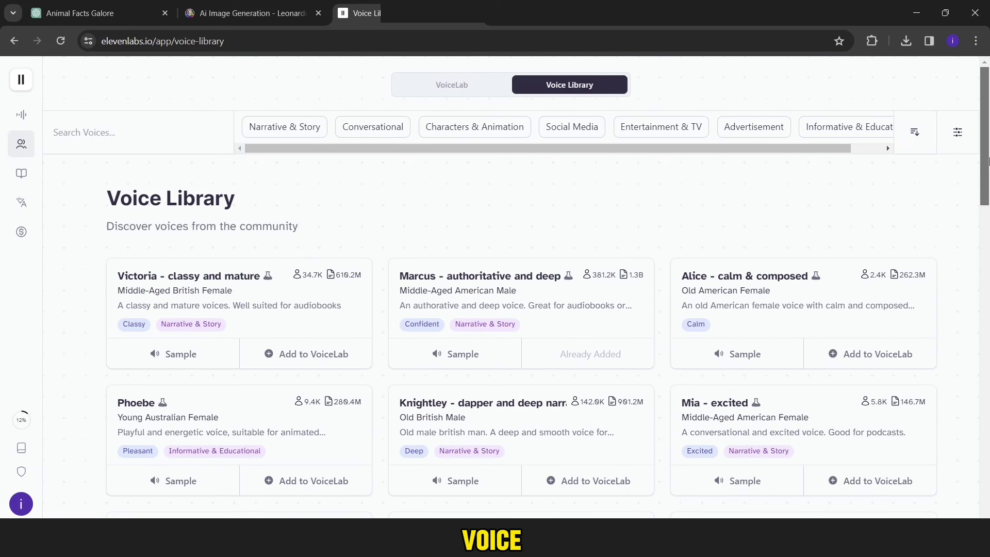
{"action": "scroll", "coordinate": [526, 222], "scroll_direction": "down", "scroll_amount": 3}
{"action": "left_click", "coordinate": [464, 221]}
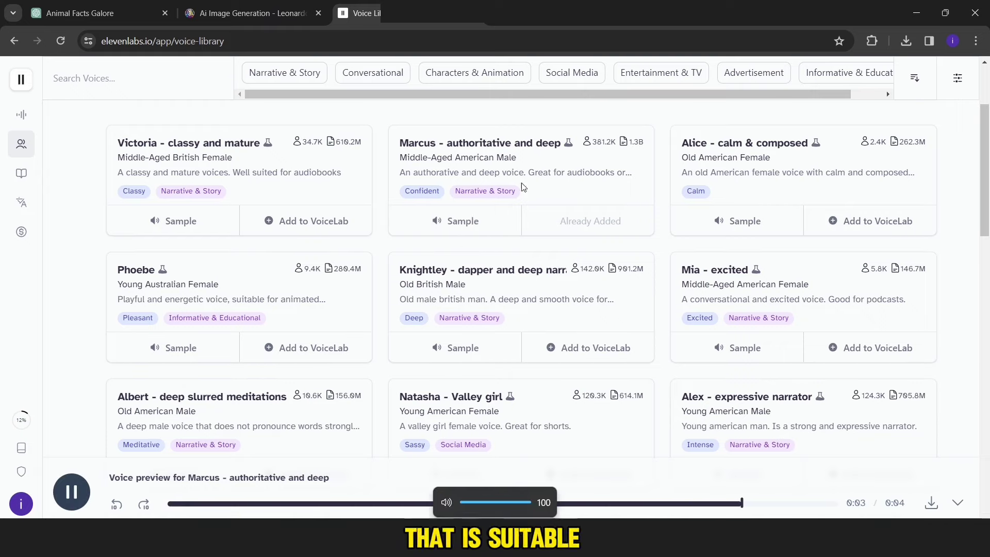
{"action": "left_click", "coordinate": [739, 221]}
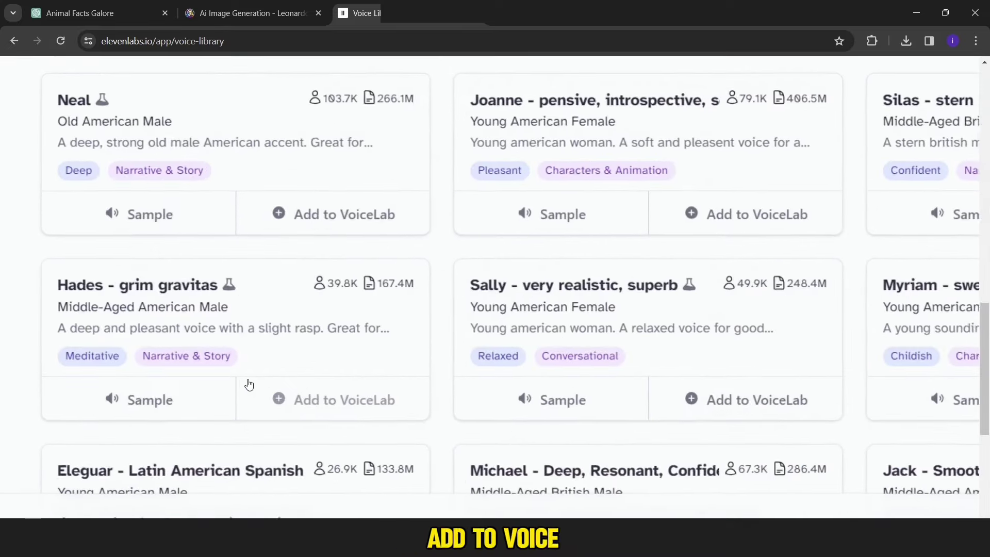
{"action": "left_click", "coordinate": [304, 402]}
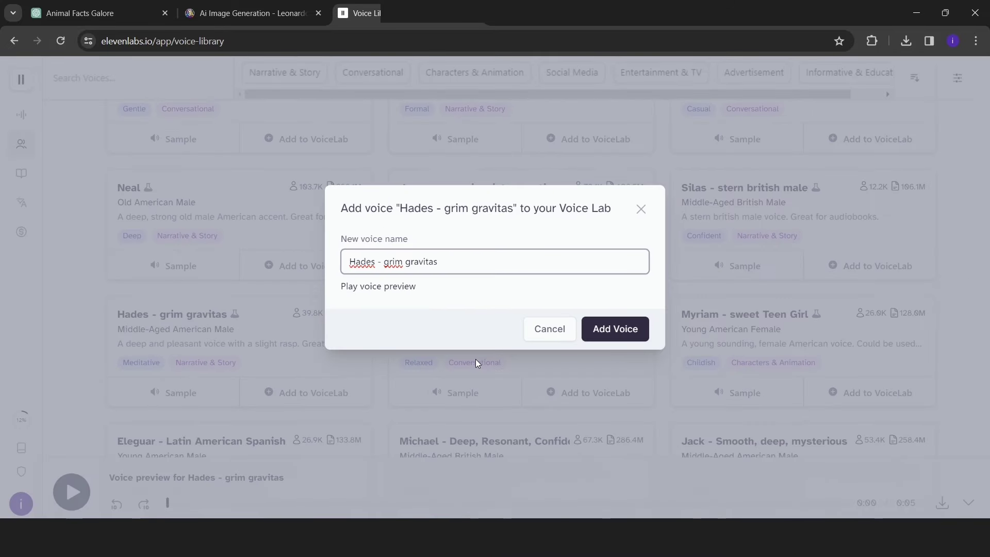
{"action": "left_click", "coordinate": [630, 329]}
{"action": "left_click", "coordinate": [624, 316]}
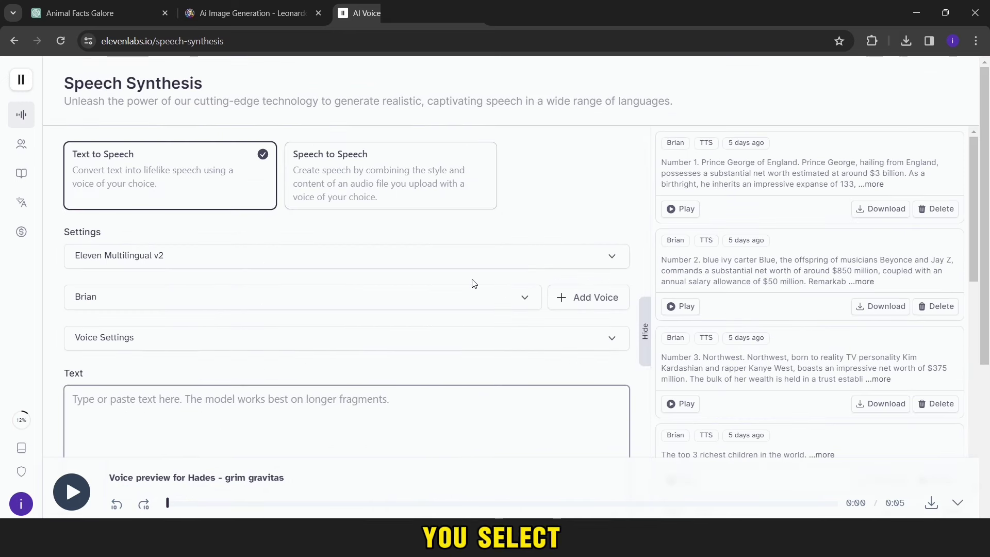
Select the Hades - grim gravitas voice and generate narration from the pasted ants-never-sleep paragraph
{"action": "left_click", "coordinate": [464, 289]}
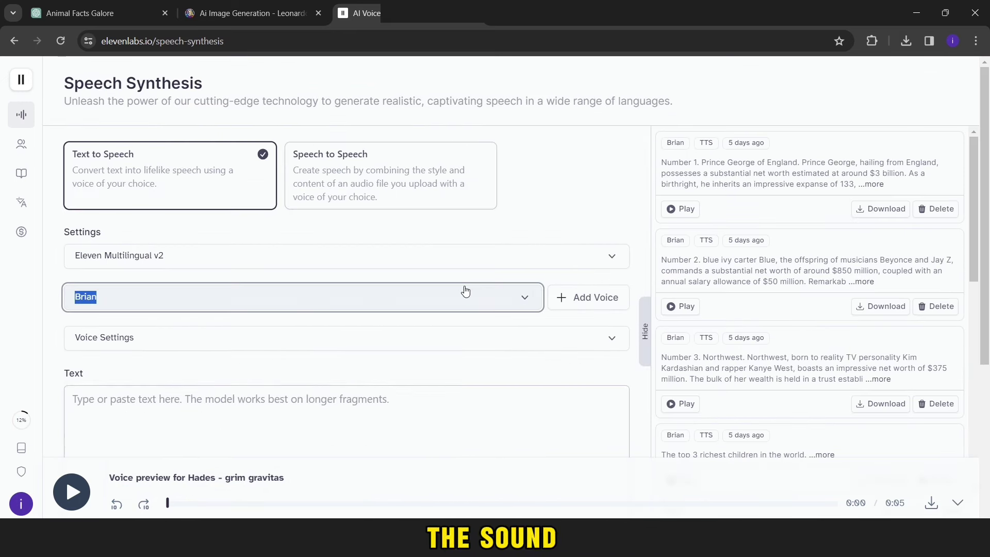
{"action": "scroll", "coordinate": [81, 401], "scroll_direction": "down", "scroll_amount": 2}
{"action": "left_click", "coordinate": [118, 394]}
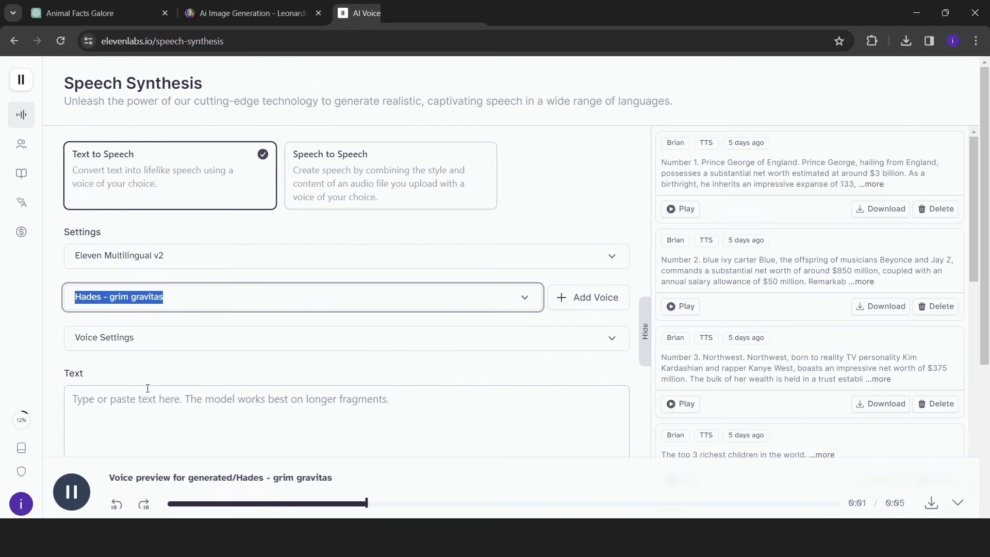
{"action": "left_click", "coordinate": [220, 408]}
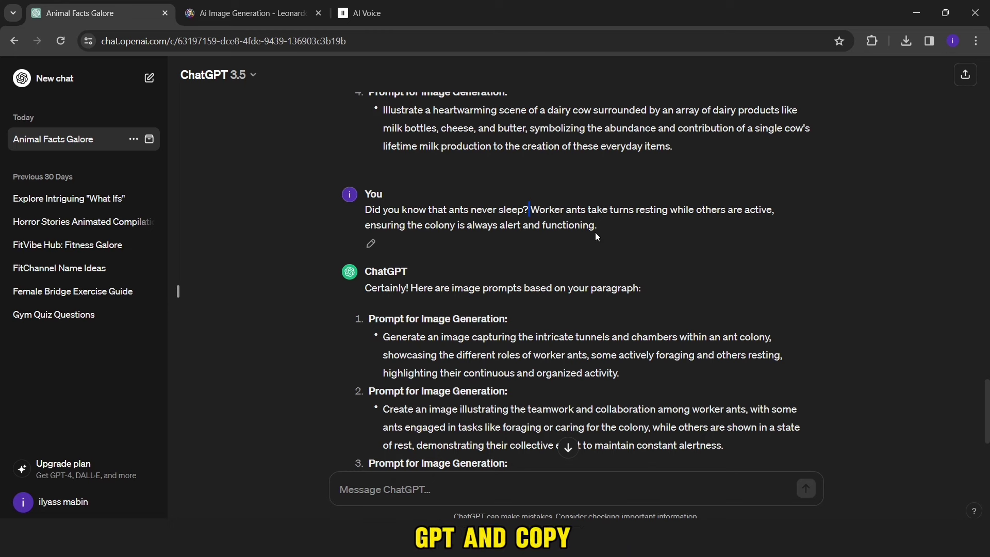
{"action": "left_click_drag", "start_coordinate": [605, 225], "coordinate": [359, 210]}
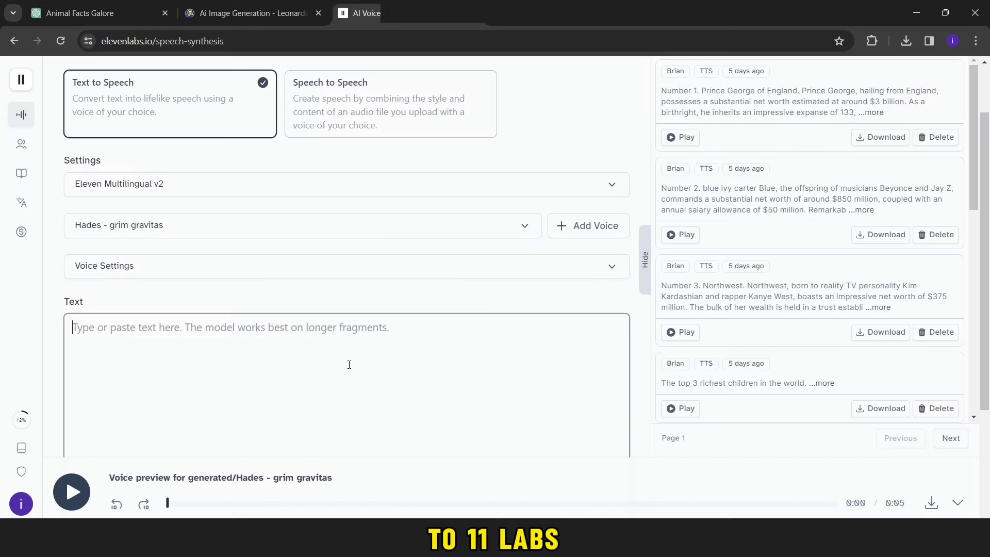
{"action": "type", "text": "Did you know that ants never sleep? Worker ants take turns resting while others are active, ensuring the colony is always alert and functioning."}
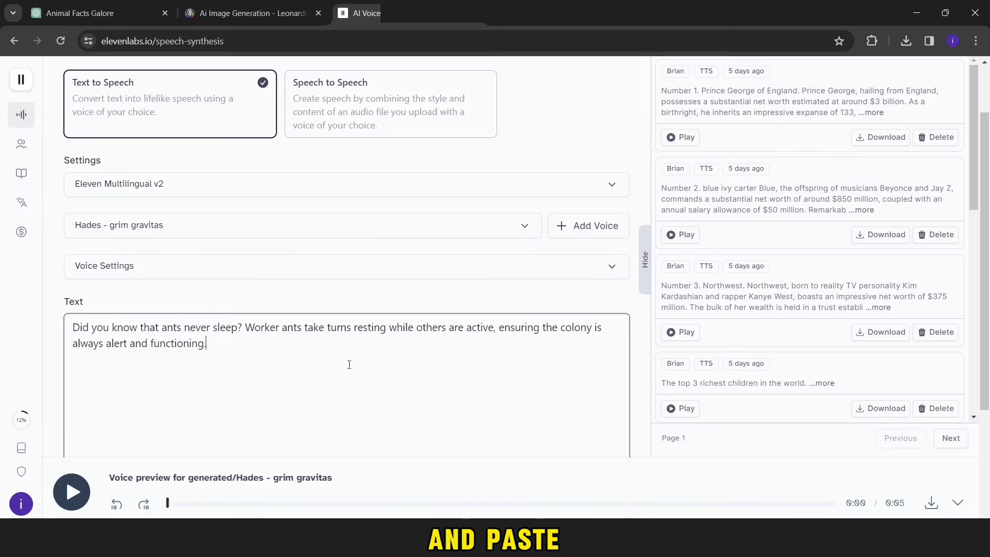
{"action": "scroll", "coordinate": [673, 364], "scroll_direction": "down", "scroll_amount": 3}
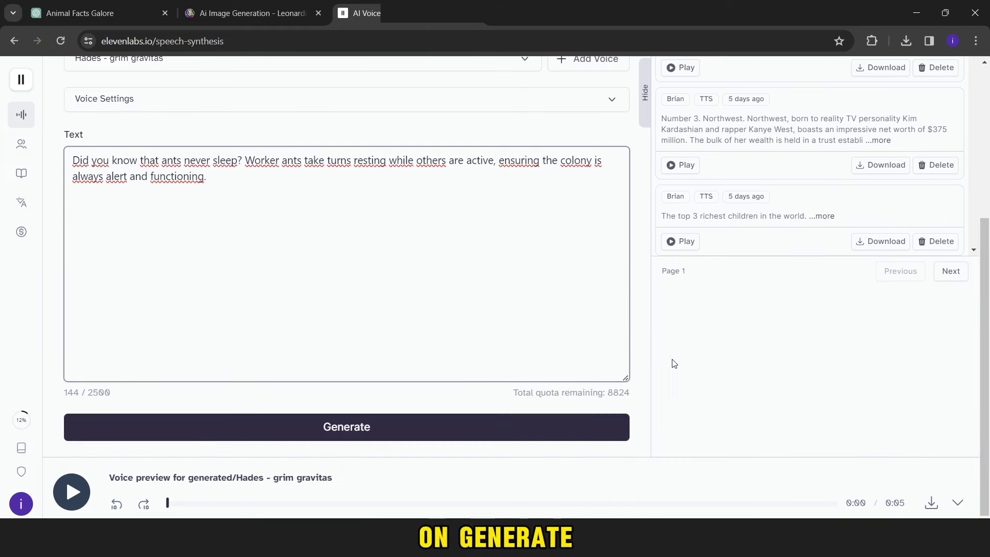
{"action": "left_click", "coordinate": [561, 415]}
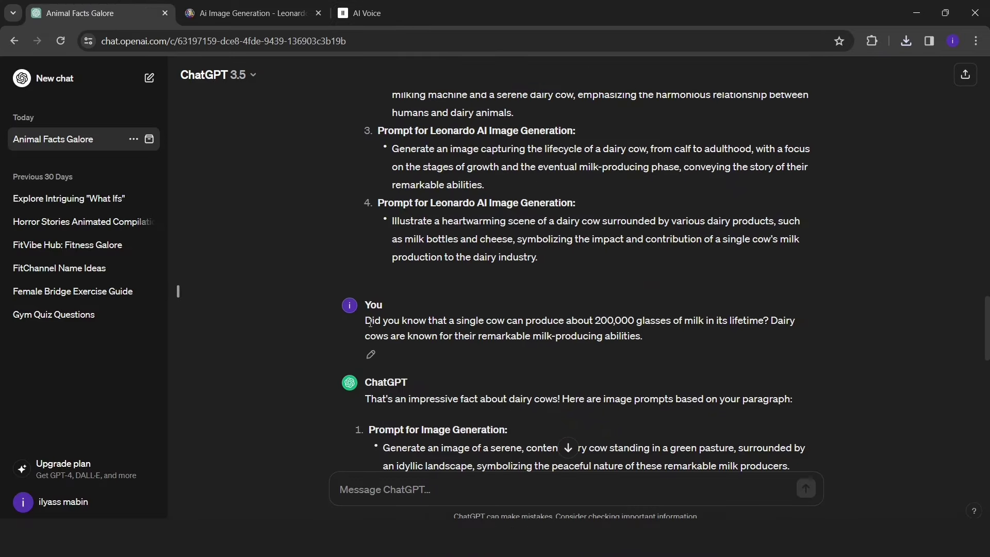
Copy the dairy-cow milk paragraph, replace the ants text with it, and generate its narration
{"action": "triple_click", "coordinate": [372, 322]}
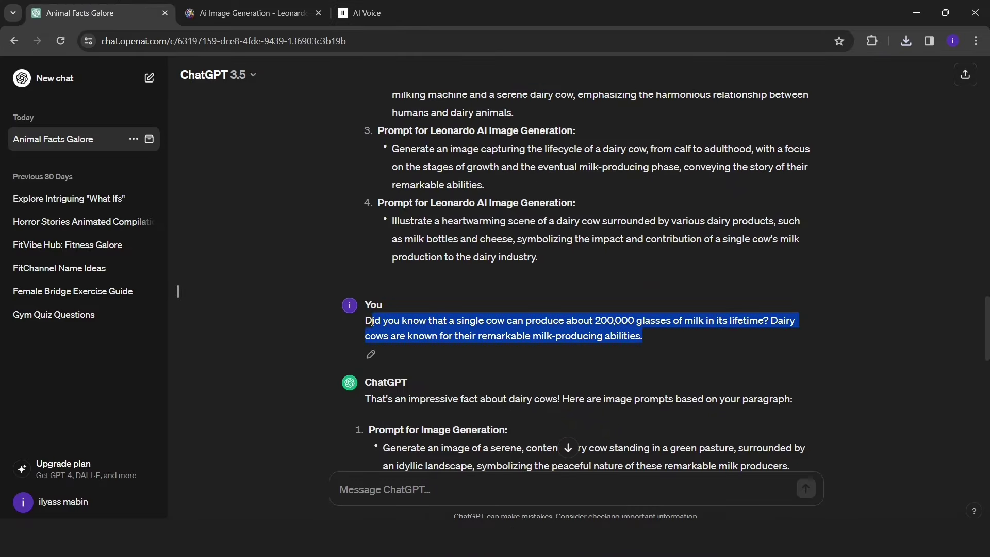
{"action": "key", "text": "ctrl+c"}
{"action": "left_click", "coordinate": [361, 13]}
{"action": "key", "text": "ctrl+a"}
{"action": "key", "text": "BackSpace"}
{"action": "key", "text": "ctrl+v"}
{"action": "left_click", "coordinate": [567, 429]}
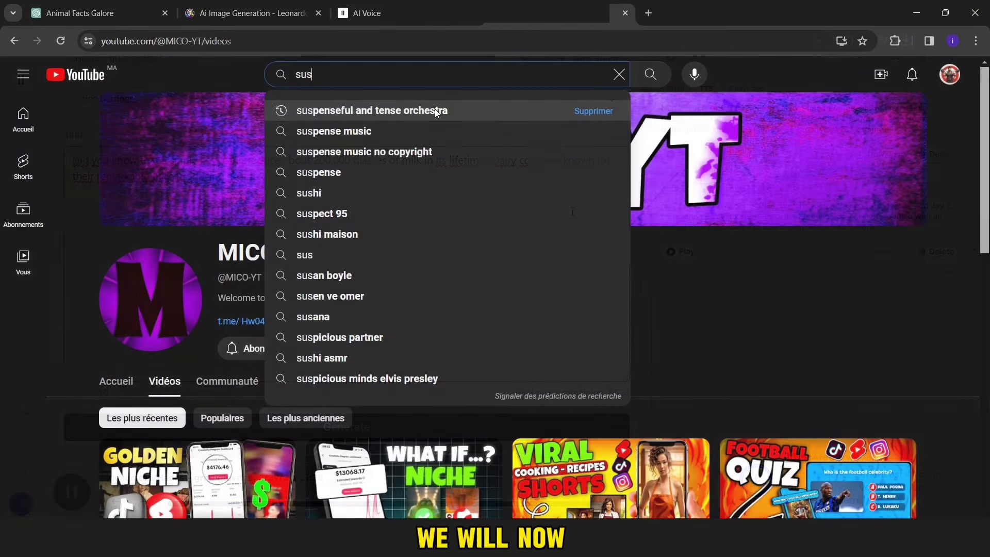
{"action": "left_click", "coordinate": [434, 109]}
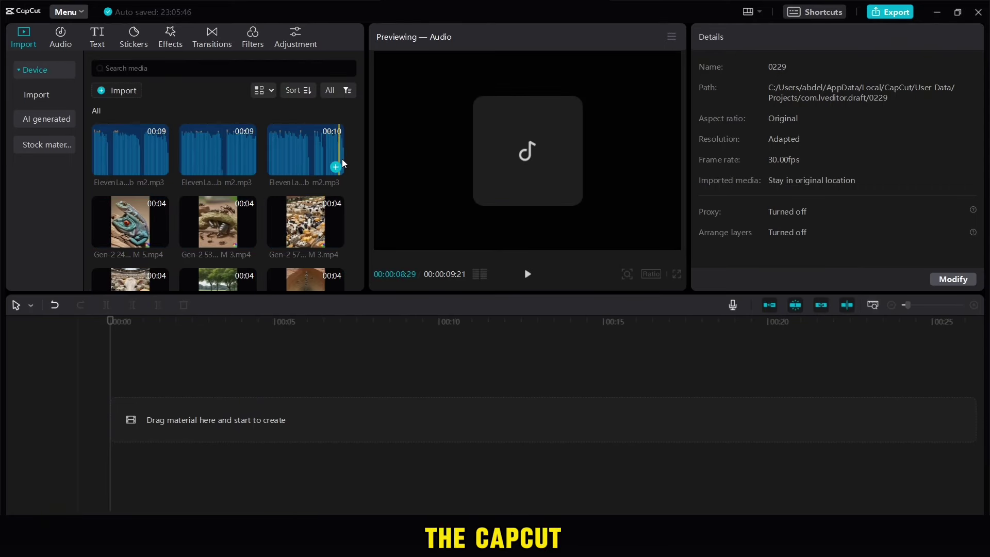
Add the third voiceover, trim its leading silence, and move it to the timeline start
{"action": "left_click", "coordinate": [335, 166]}
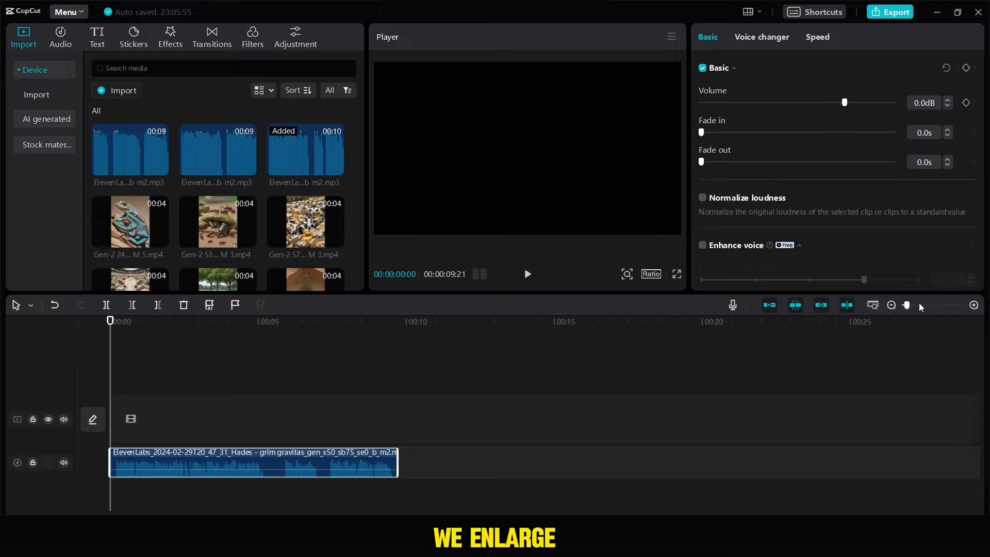
{"action": "left_click", "coordinate": [920, 305]}
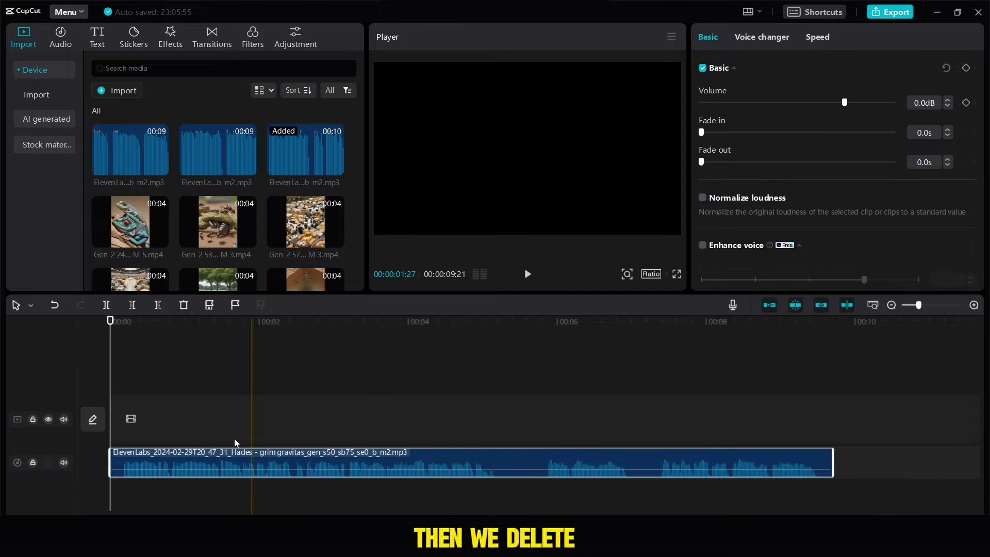
{"action": "left_click", "coordinate": [123, 495]}
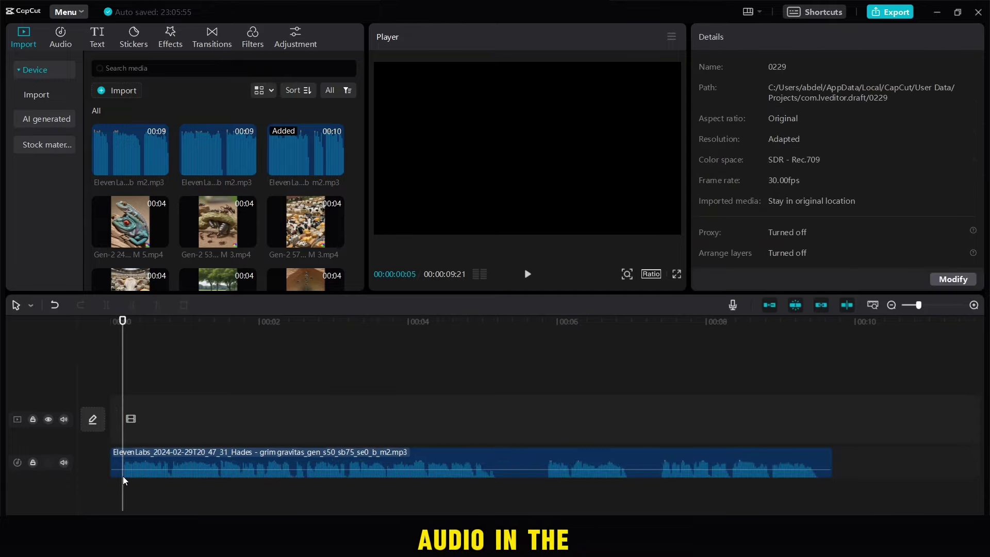
{"action": "left_click", "coordinate": [128, 476]}
{"action": "left_click", "coordinate": [134, 307]}
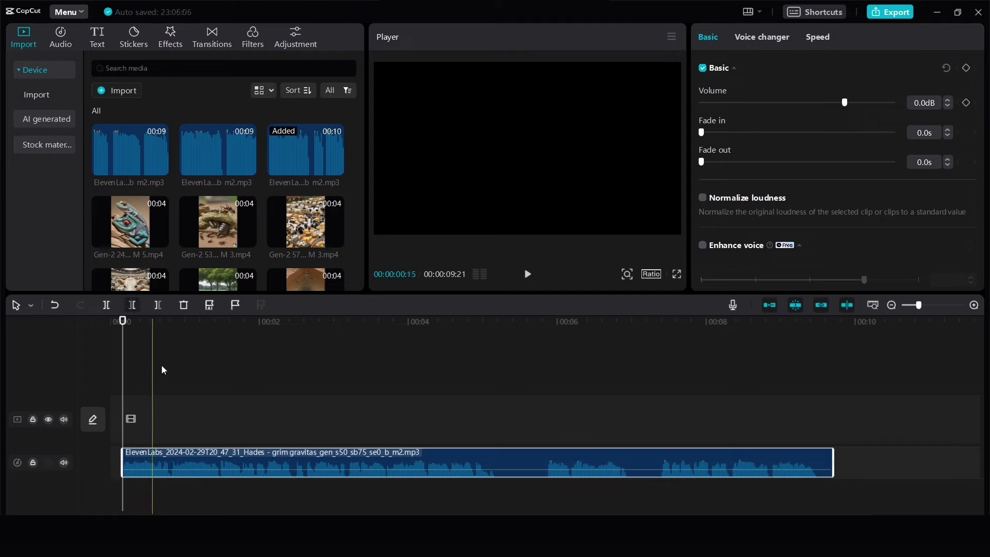
{"action": "left_click", "coordinate": [162, 371]}
{"action": "left_click_drag", "start_coordinate": [225, 456], "coordinate": [170, 460]}
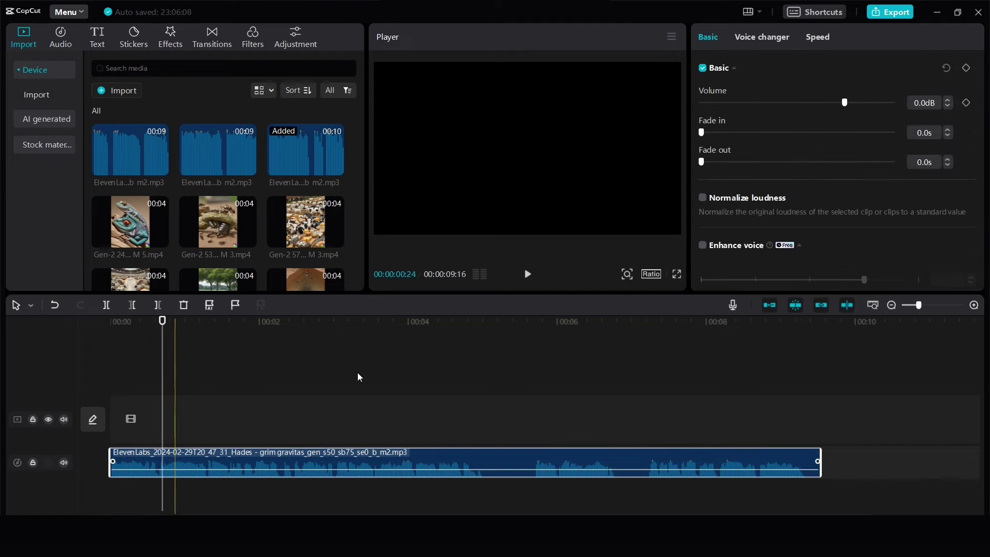
Append the second and the remaining voiceovers after the first on the audio track
{"action": "left_click", "coordinate": [811, 386]}
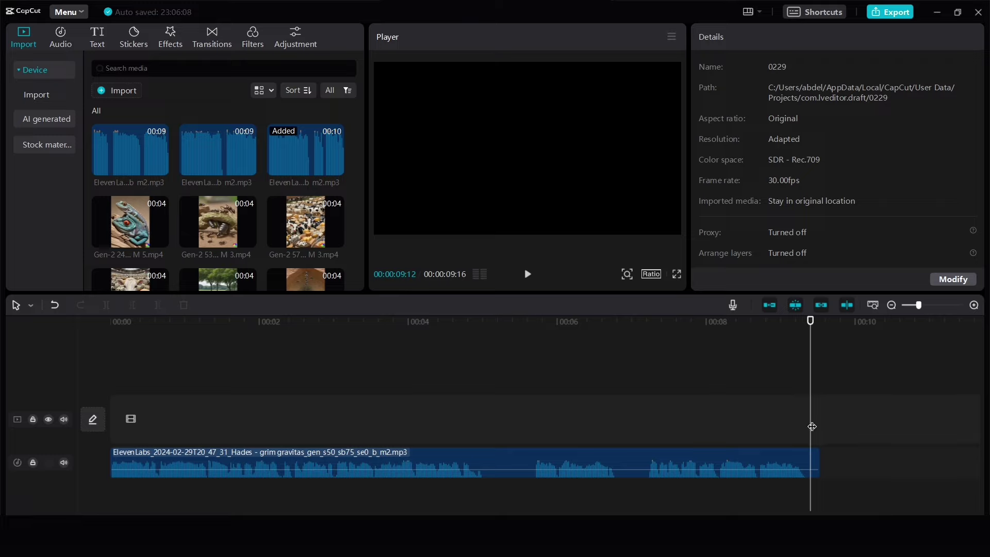
{"action": "left_click", "coordinate": [799, 461]}
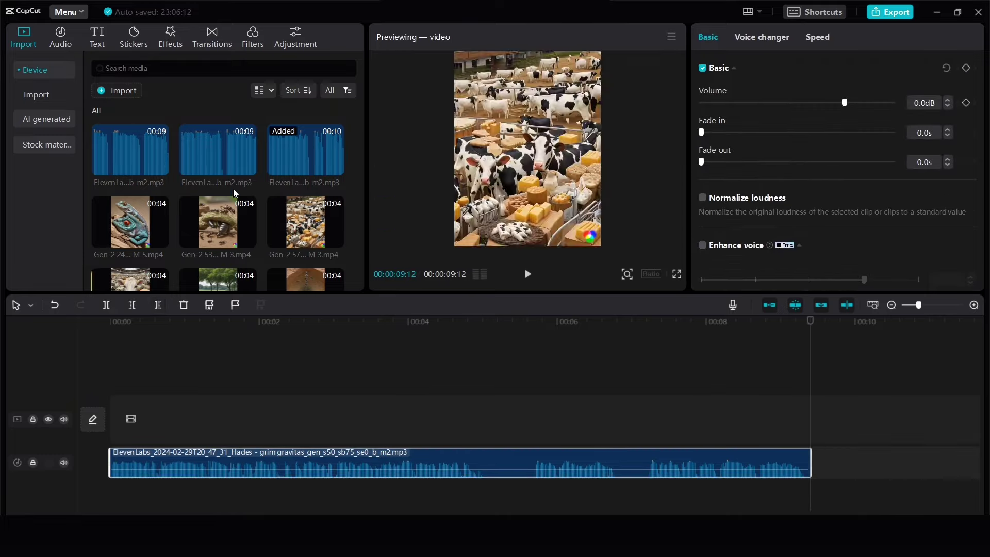
{"action": "left_click", "coordinate": [247, 164]}
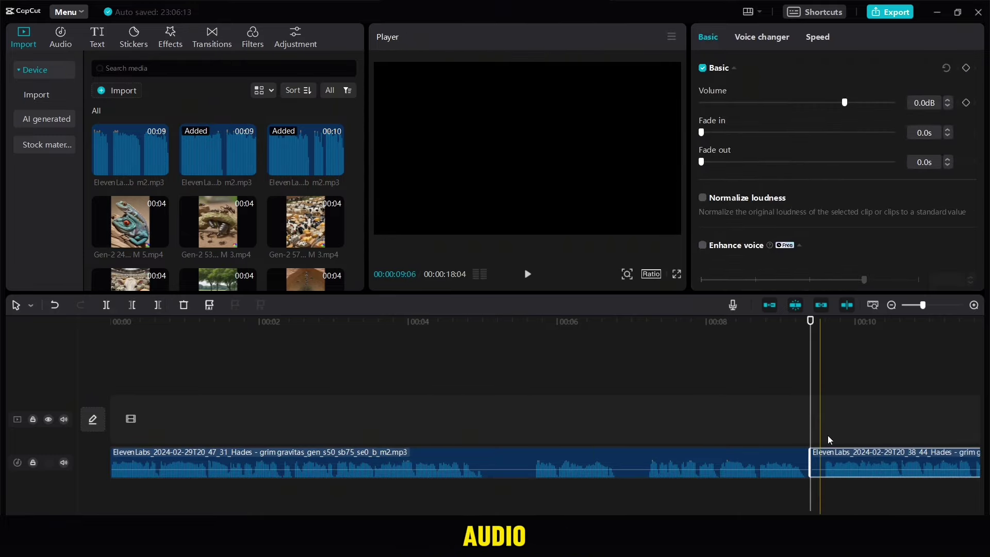
{"action": "left_click", "coordinate": [820, 387]}
{"action": "key", "text": "ctrl+a"}
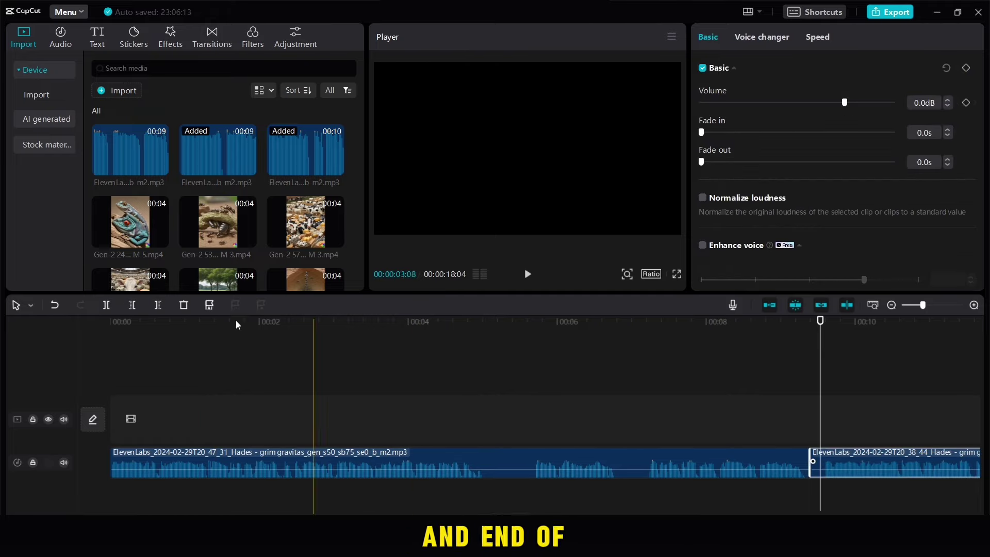
{"action": "scroll", "coordinate": [546, 413], "scroll_direction": "right", "scroll_amount": 5}
{"action": "scroll", "coordinate": [692, 482], "scroll_direction": "right", "scroll_amount": 3}
{"action": "left_click", "coordinate": [692, 482]}
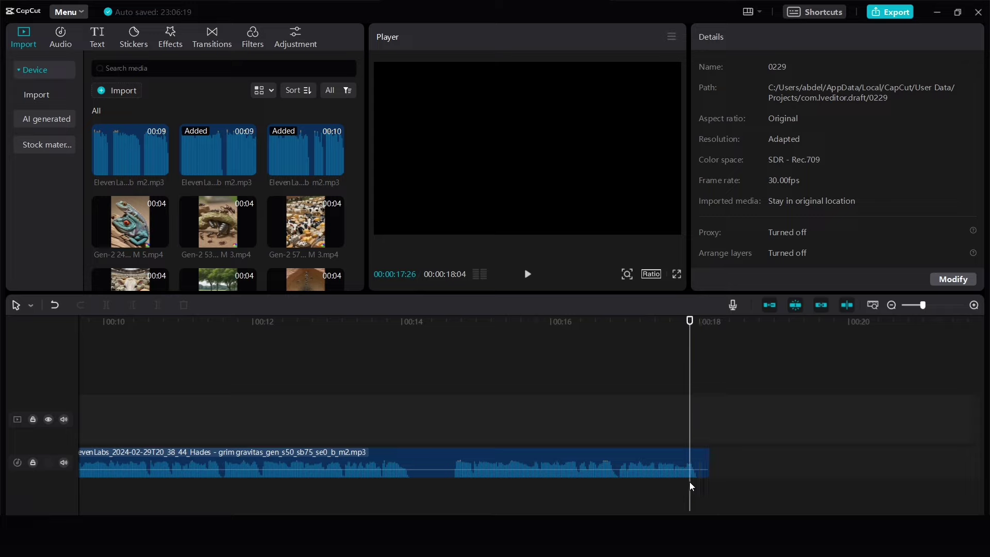
Drag the last voiceover left to close the gap so all three run back-to-back
{"action": "key", "text": "ctrl+a"}
{"action": "left_click_drag", "start_coordinate": [130, 149], "coordinate": [728, 458]}
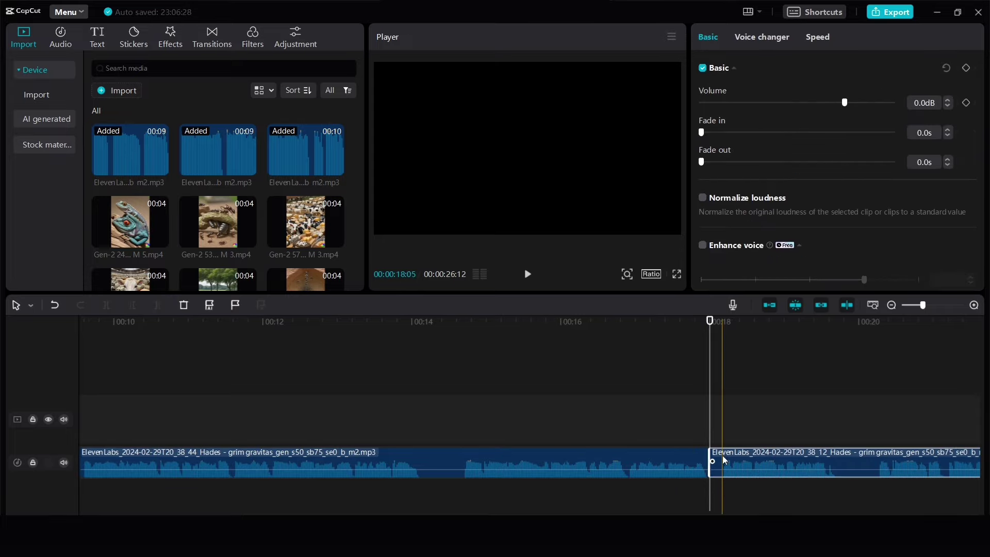
{"action": "scroll", "coordinate": [567, 469], "scroll_direction": "right", "scroll_amount": 10}
{"action": "left_click", "coordinate": [701, 462]}
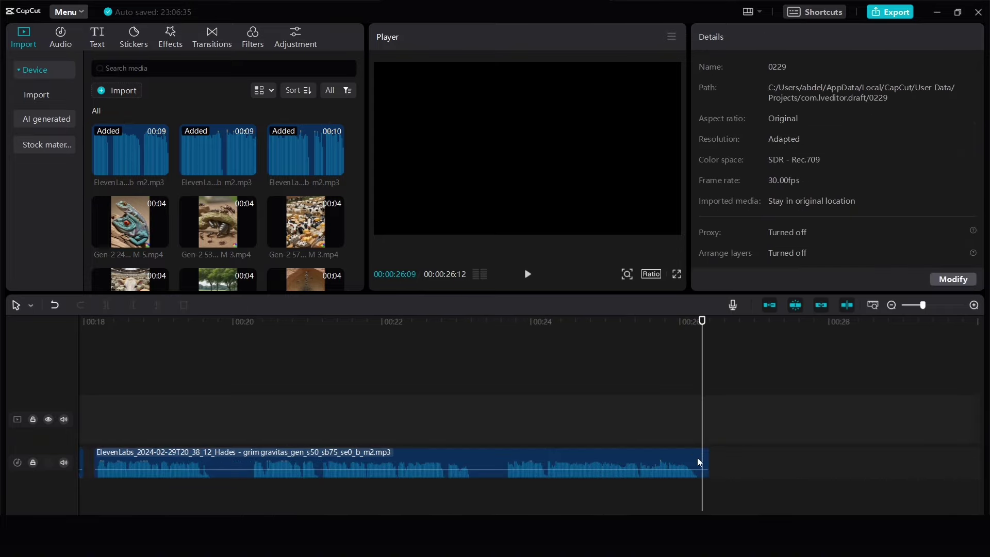
{"action": "left_click", "coordinate": [700, 462]}
{"action": "scroll", "coordinate": [272, 501], "scroll_direction": "left", "scroll_amount": 15}
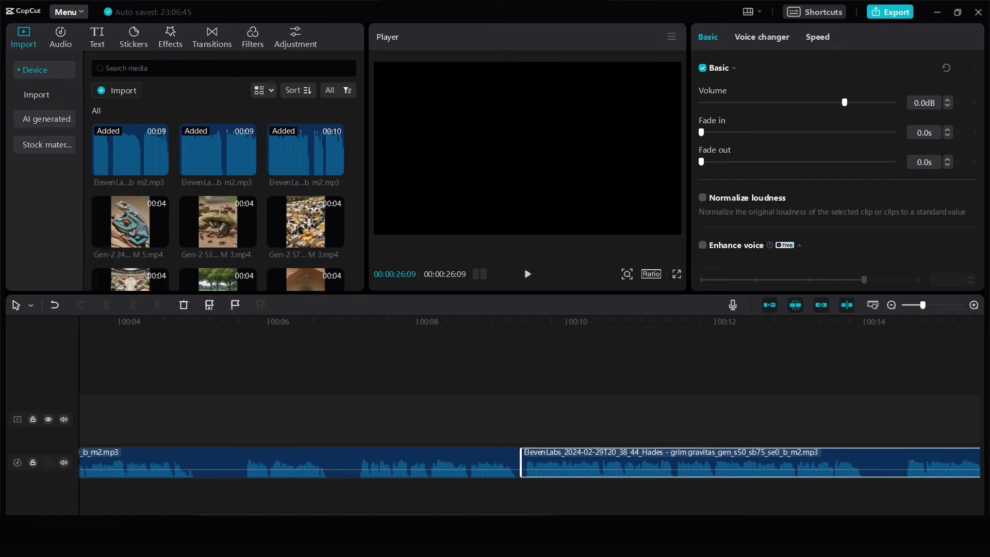
{"action": "scroll", "coordinate": [567, 464], "scroll_direction": "right", "scroll_amount": 9}
{"action": "left_click_drag", "start_coordinate": [702, 462], "coordinate": [681, 462]}
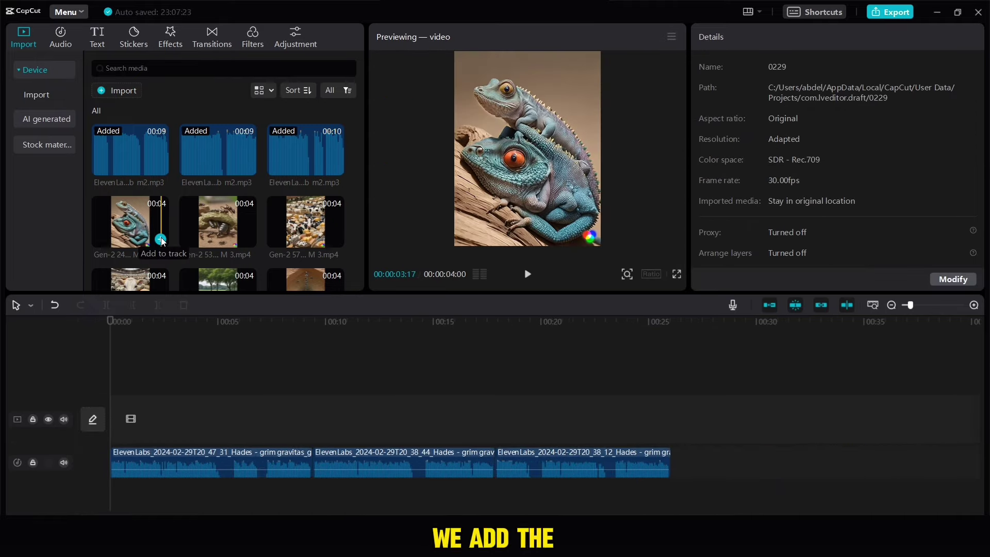
Add the chameleon clip to the video track and cut its tail past the playhead
{"action": "left_click", "coordinate": [161, 239]}
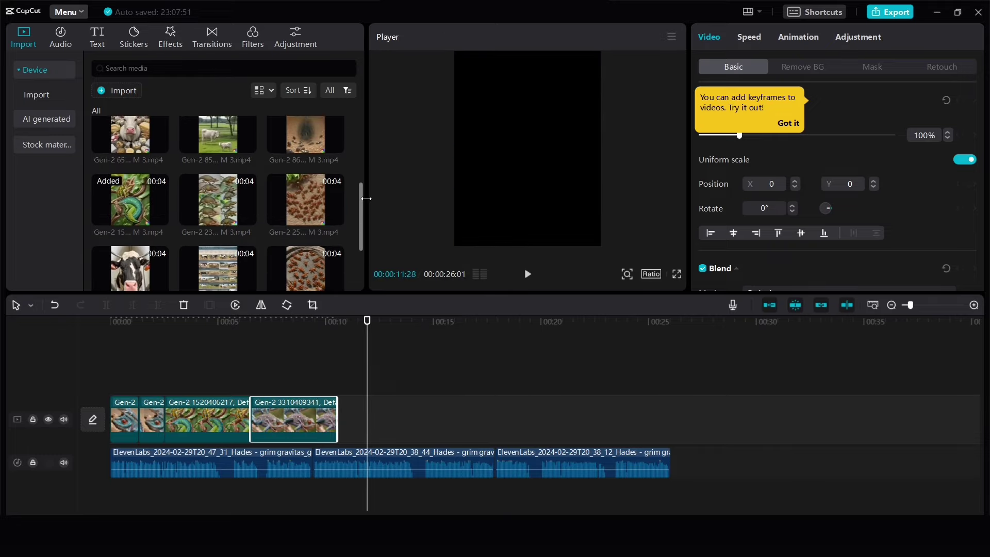
{"action": "scroll", "coordinate": [232, 232], "scroll_direction": "up", "scroll_amount": 3}
{"action": "left_click", "coordinate": [126, 323]}
{"action": "key", "text": "space"}
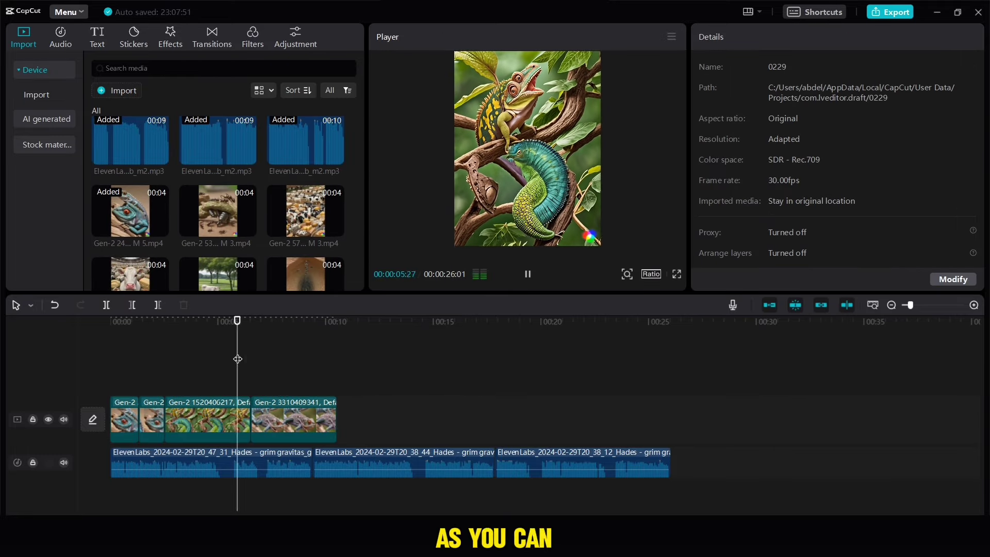
{"action": "key", "text": "space"}
{"action": "left_click_drag", "start_coordinate": [336, 418], "coordinate": [312, 419]}
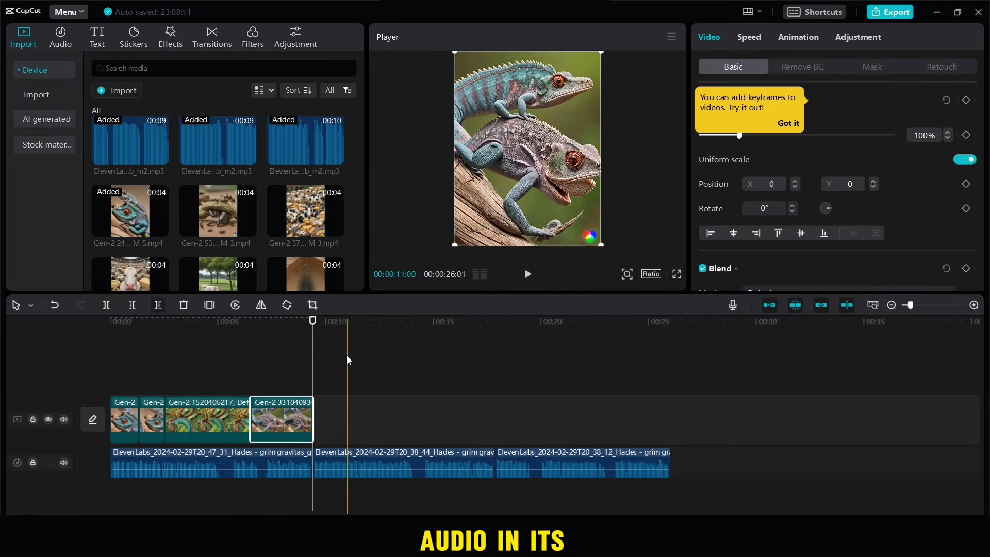
{"action": "left_click", "coordinate": [317, 360]}
Append the cows-in-a-field, cow close-up and cow clips, trimming the last one at the playhead
{"action": "scroll", "coordinate": [363, 199], "scroll_direction": "down", "scroll_amount": 2}
{"action": "scroll", "coordinate": [363, 198], "scroll_direction": "down", "scroll_amount": 2}
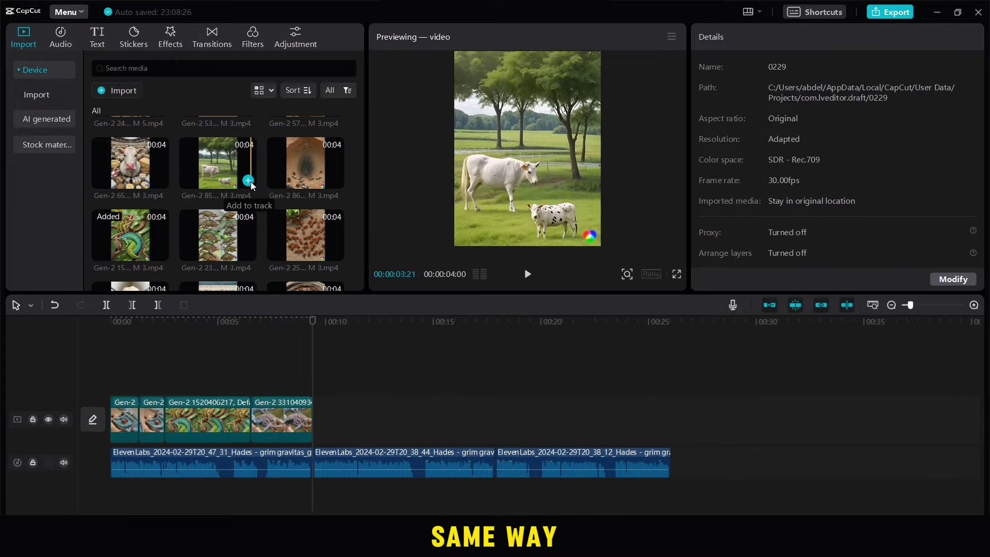
{"action": "left_click", "coordinate": [248, 186]}
{"action": "scroll", "coordinate": [361, 236], "scroll_direction": "down", "scroll_amount": 2}
{"action": "scroll", "coordinate": [361, 236], "scroll_direction": "down", "scroll_amount": 2}
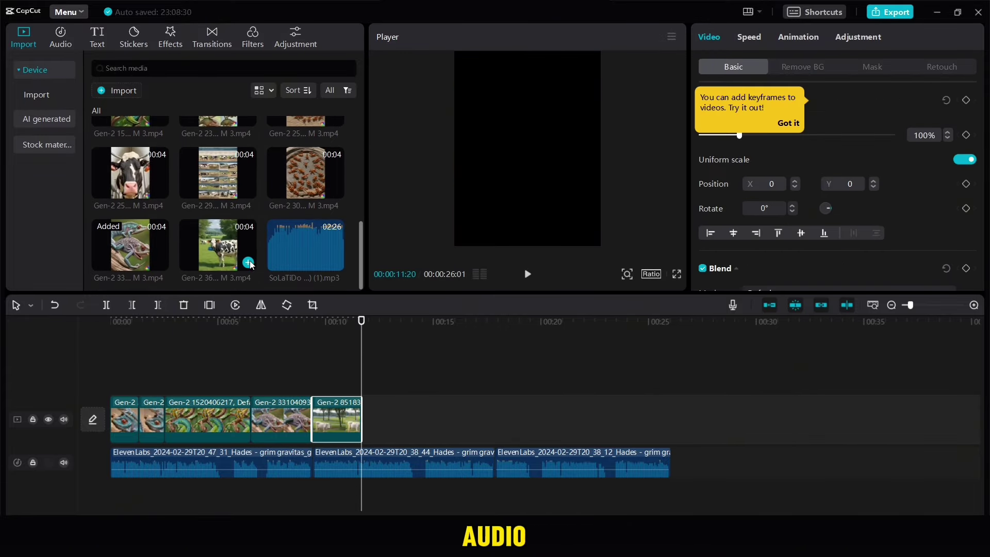
{"action": "left_click", "coordinate": [160, 191]}
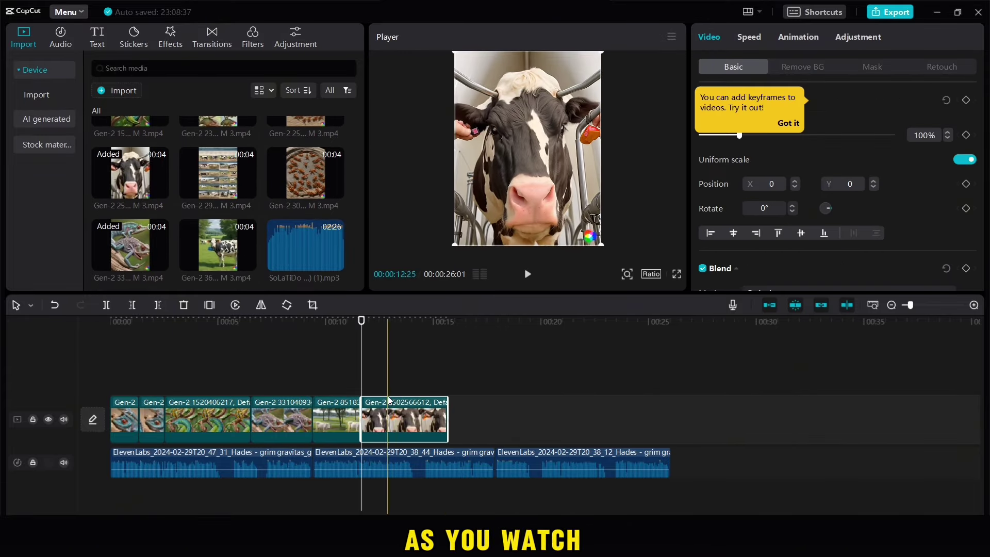
{"action": "left_click", "coordinate": [248, 263]}
{"action": "left_click", "coordinate": [451, 360]}
{"action": "left_click", "coordinate": [459, 407]}
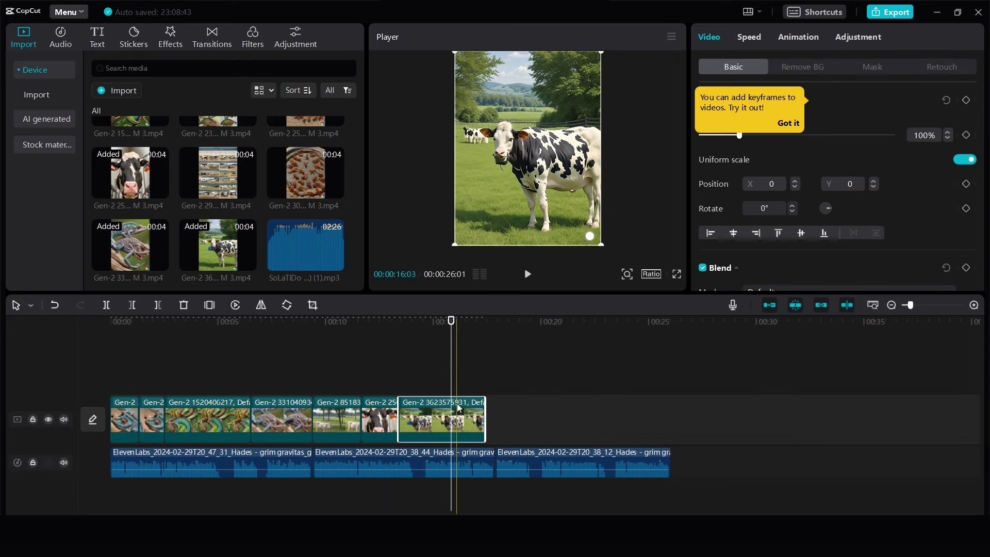
{"action": "left_click", "coordinate": [158, 310]}
Add the Gen-2 65 clip to the timeline end and trim it at the playhead with W
{"action": "scroll", "coordinate": [362, 151], "scroll_direction": "down", "scroll_amount": 3}
{"action": "left_click_drag", "start_coordinate": [130, 258], "coordinate": [486, 393]}
{"action": "key", "text": "w"}
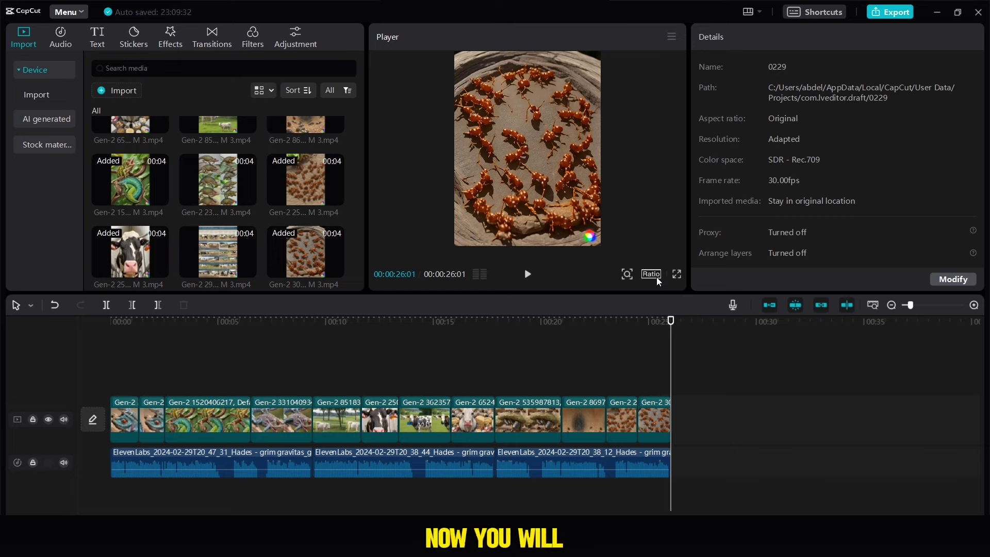
Switch the project to 9:16 and scale the first two clips to 133% to fill the frame
{"action": "left_click", "coordinate": [656, 278]}
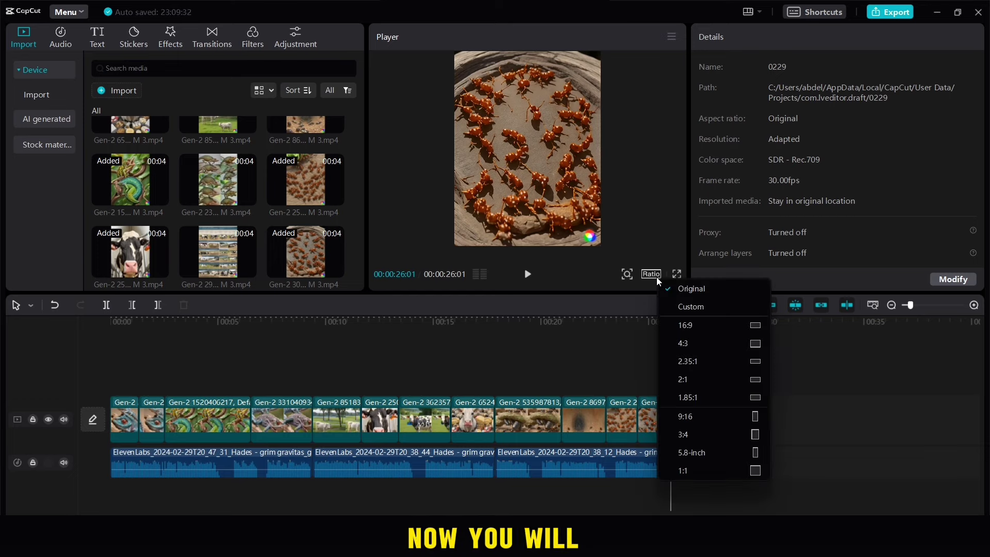
{"action": "left_click", "coordinate": [727, 419]}
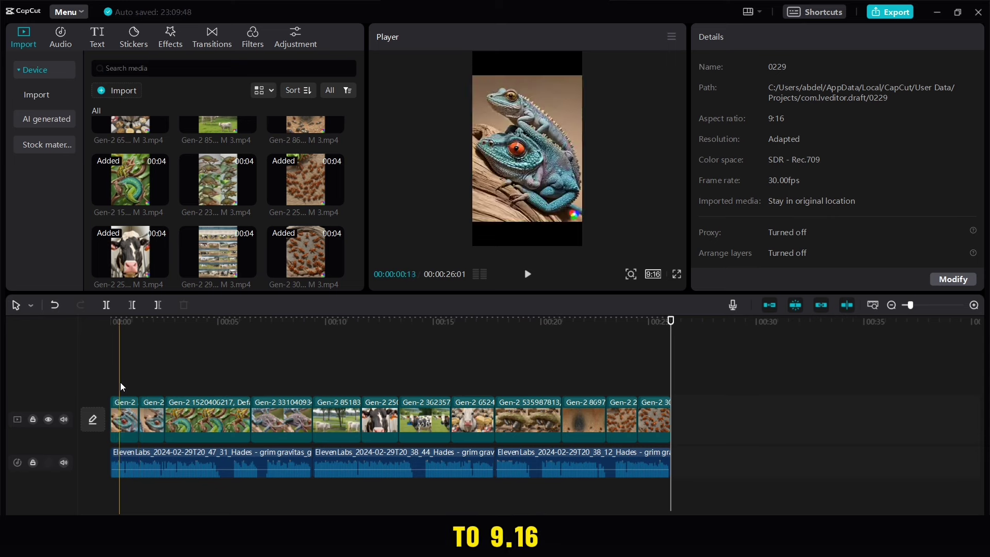
{"action": "left_click", "coordinate": [129, 426]}
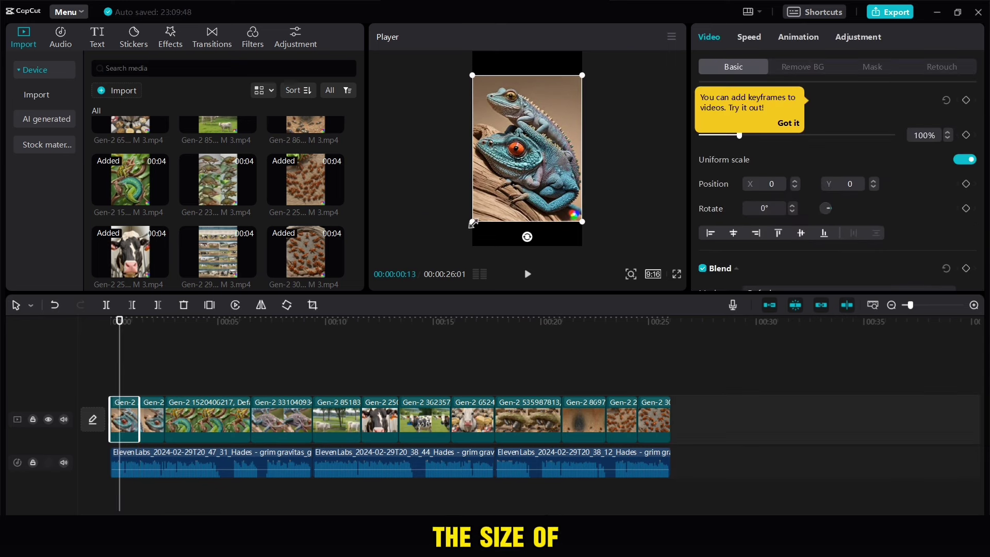
{"action": "left_click_drag", "start_coordinate": [473, 223], "coordinate": [455, 245]}
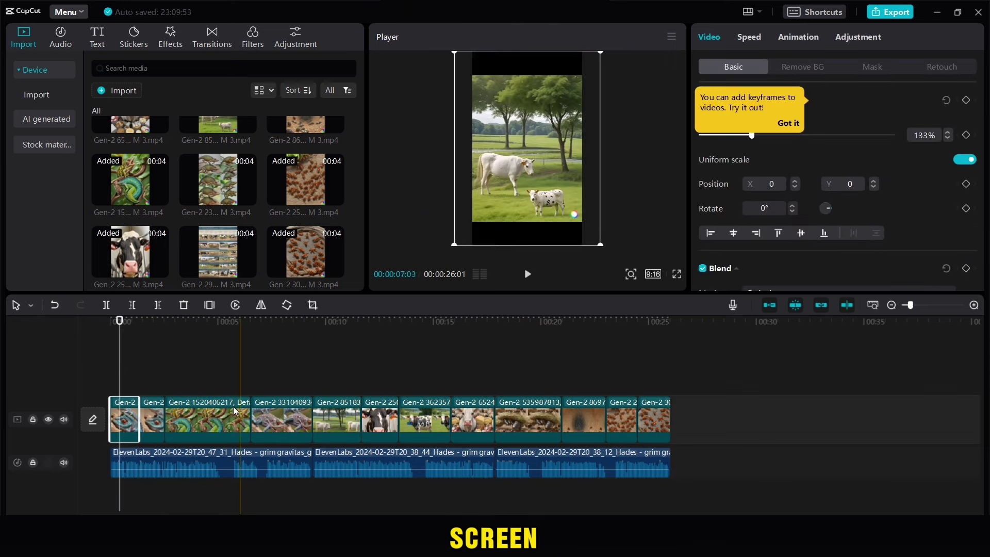
{"action": "left_click", "coordinate": [152, 376]}
{"action": "left_click", "coordinate": [153, 420]}
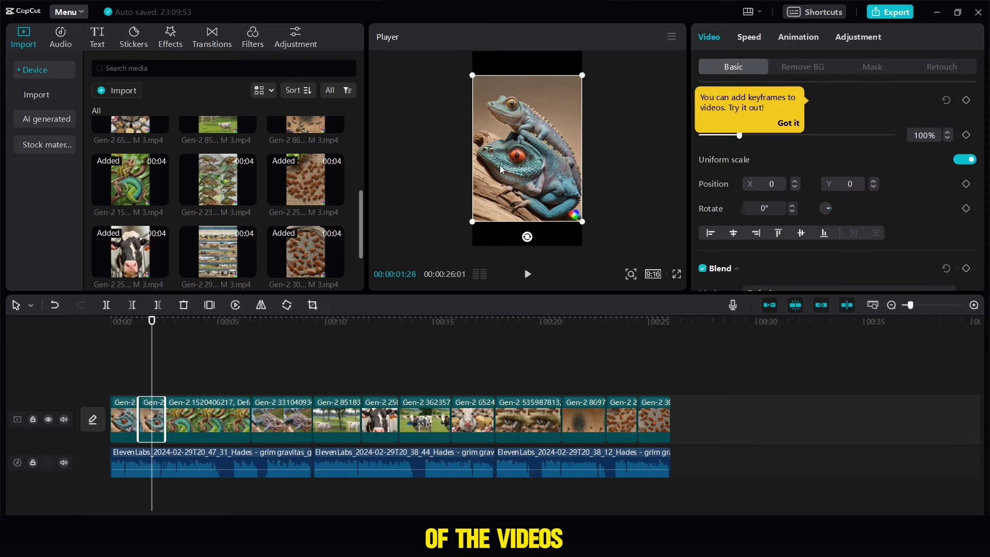
{"action": "left_click_drag", "start_coordinate": [471, 223], "coordinate": [455, 246]}
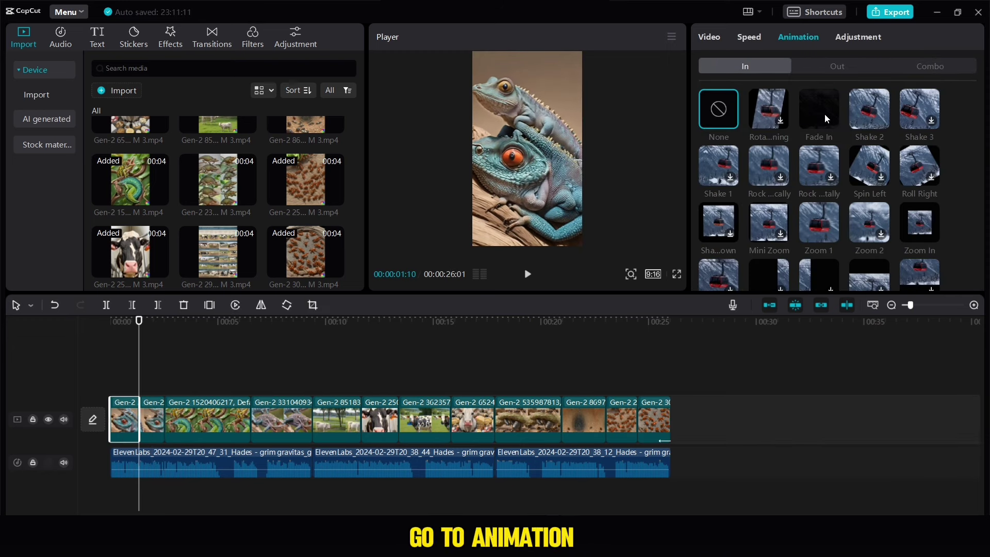
{"action": "left_click", "coordinate": [819, 109]}
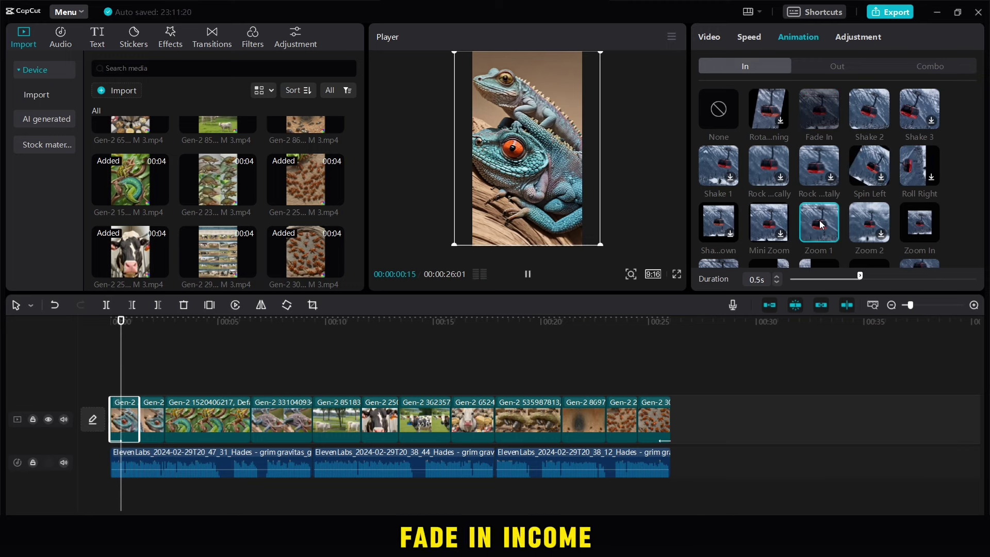
Apply the Pendulum 2 combo animation to the second clip and Pendulum 1 to the third
{"action": "left_click", "coordinate": [163, 404]}
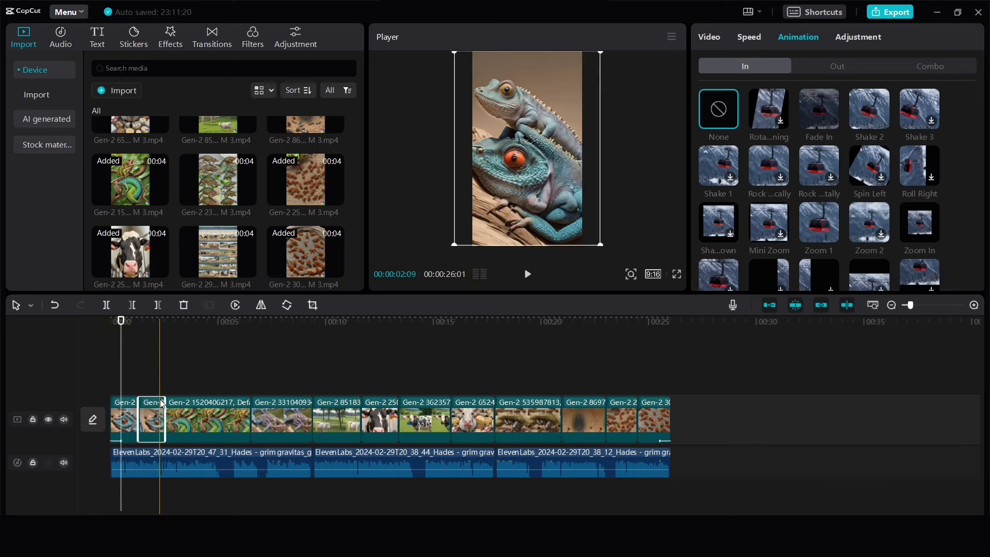
{"action": "left_click", "coordinate": [923, 71]}
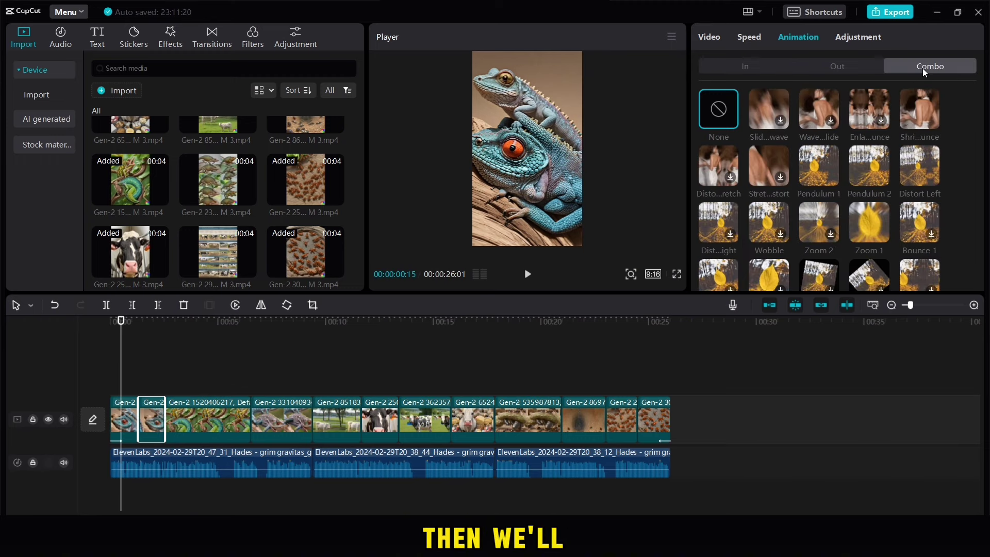
{"action": "left_click", "coordinate": [868, 175]}
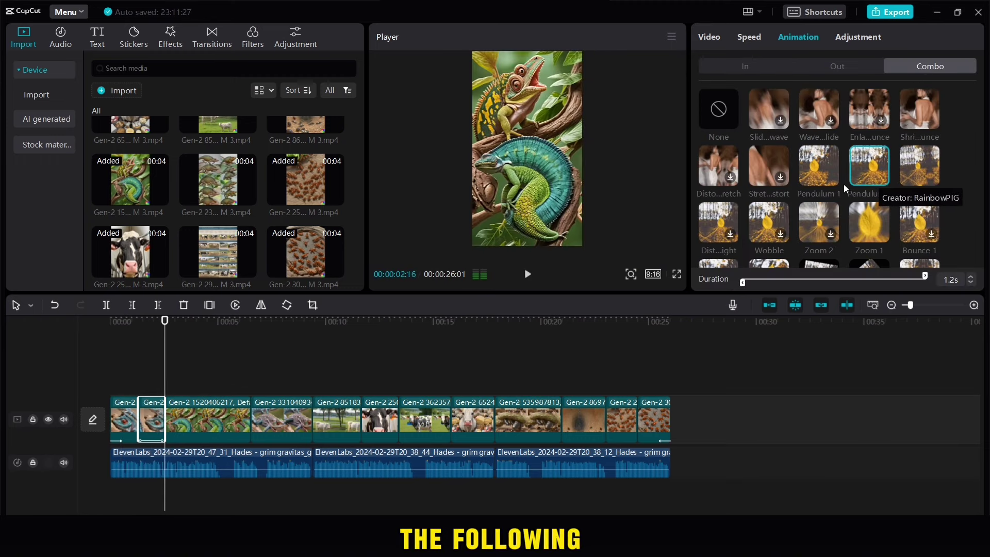
{"action": "left_click", "coordinate": [200, 406]}
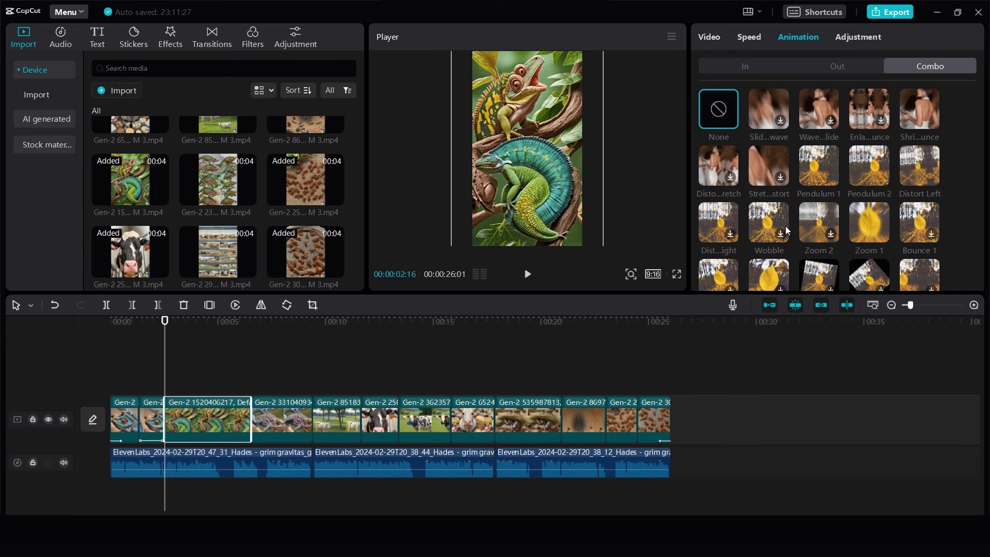
{"action": "left_click", "coordinate": [819, 166]}
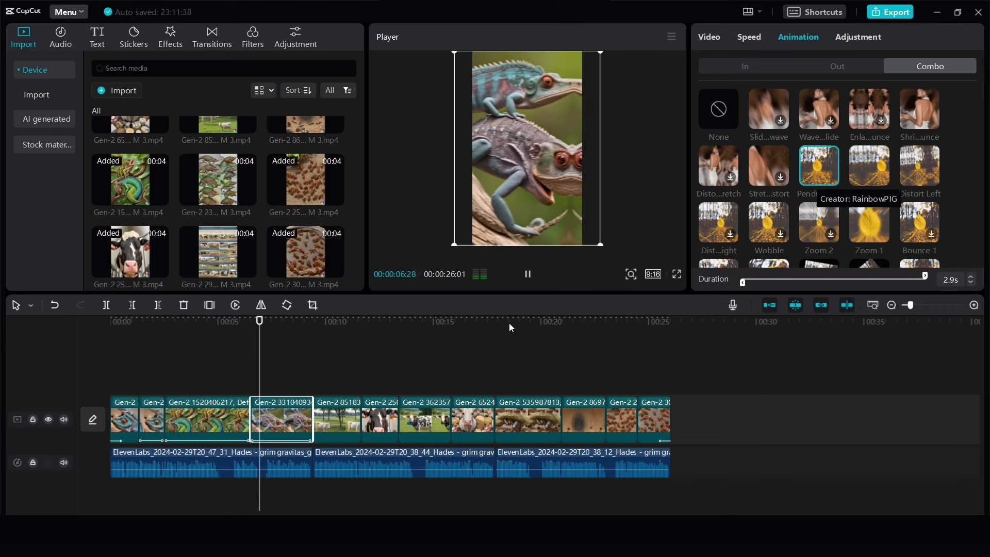
Give the last cow close-up clip a 0.5s Fade Out exit animation
{"action": "left_click", "coordinate": [309, 420]}
{"action": "left_click", "coordinate": [325, 420]}
{"action": "left_click", "coordinate": [362, 422]}
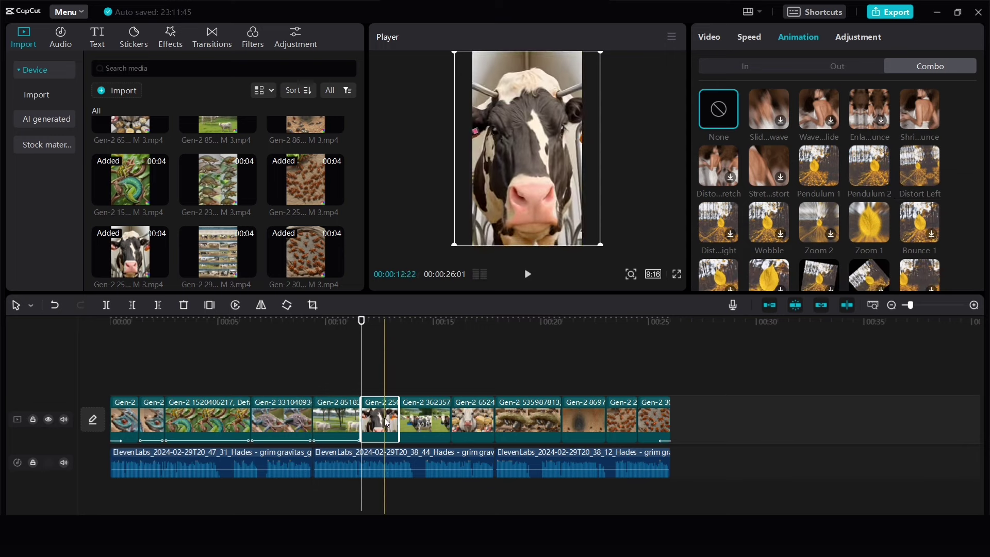
{"action": "key", "text": "space"}
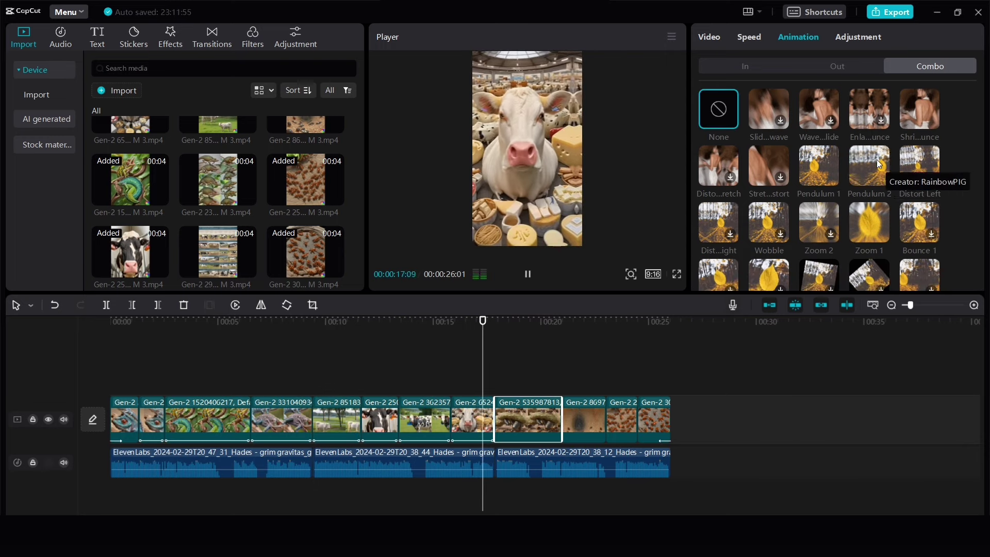
{"action": "left_click", "coordinate": [837, 66]}
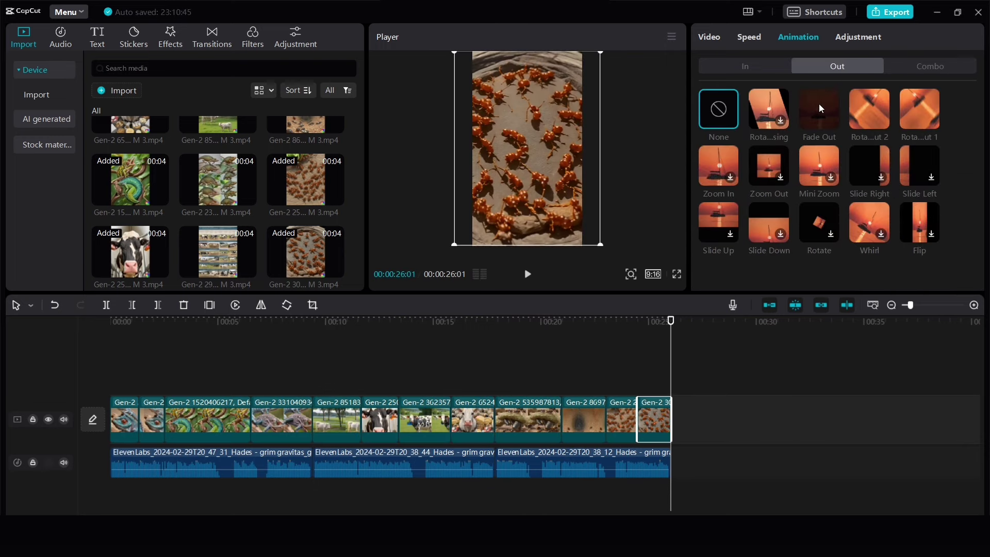
{"action": "left_click", "coordinate": [819, 109]}
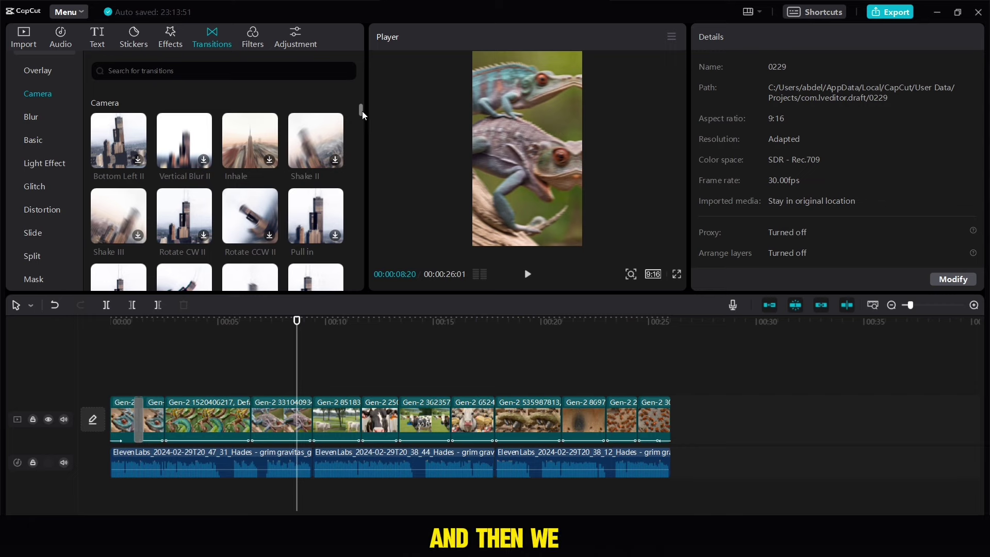
Add 0.5s Shake camera transitions at two clip joints, accepting the duplicate-frames notice, and preview them
{"action": "mouse_move", "coordinate": [361, 111]}
{"action": "left_mouse_down"}
{"action": "mouse_move", "coordinate": [360, 126]}
{"action": "mouse_move", "coordinate": [362, 114]}
{"action": "left_mouse_up"}
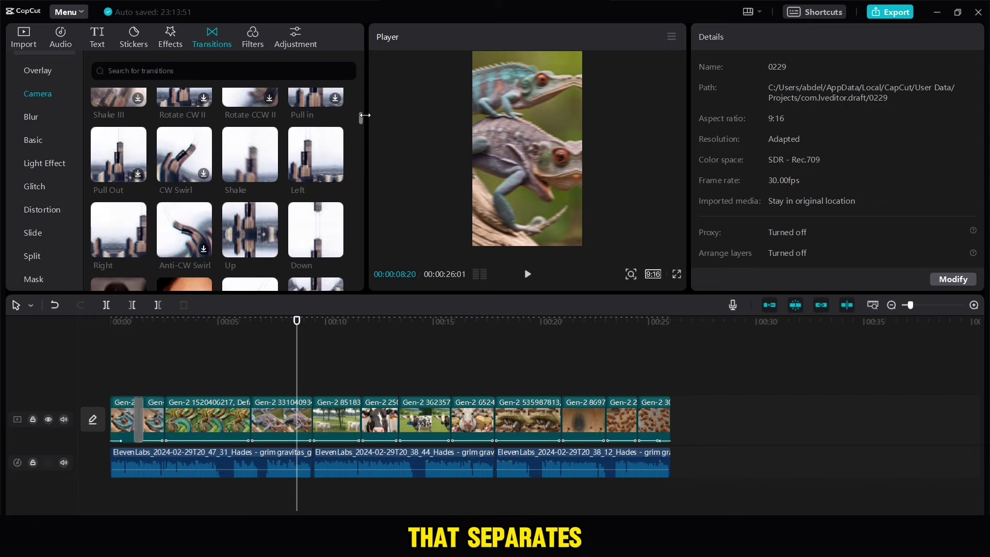
{"action": "left_click", "coordinate": [271, 174]}
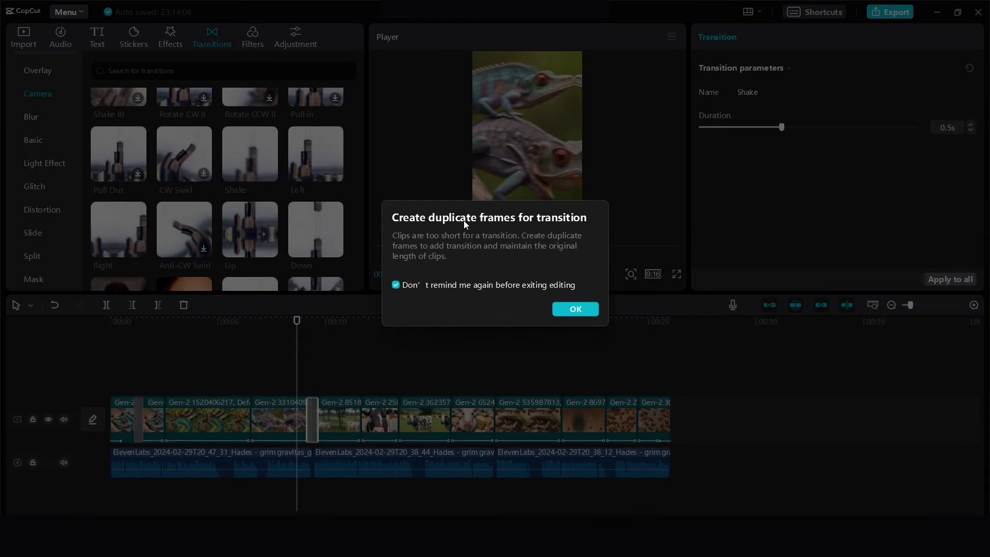
{"action": "left_click", "coordinate": [565, 309]}
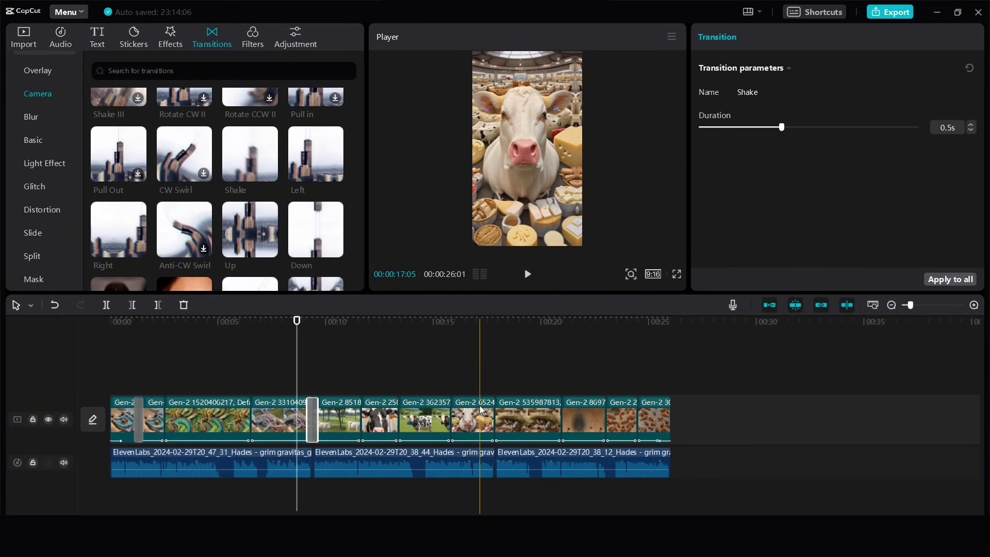
{"action": "left_click", "coordinate": [485, 388]}
{"action": "left_click", "coordinate": [270, 173]}
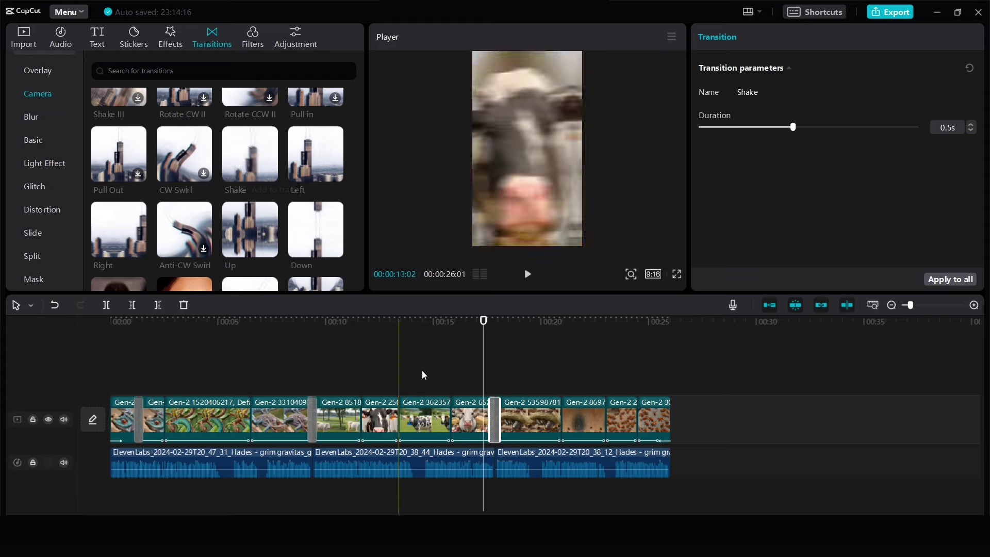
{"action": "key", "text": "space"}
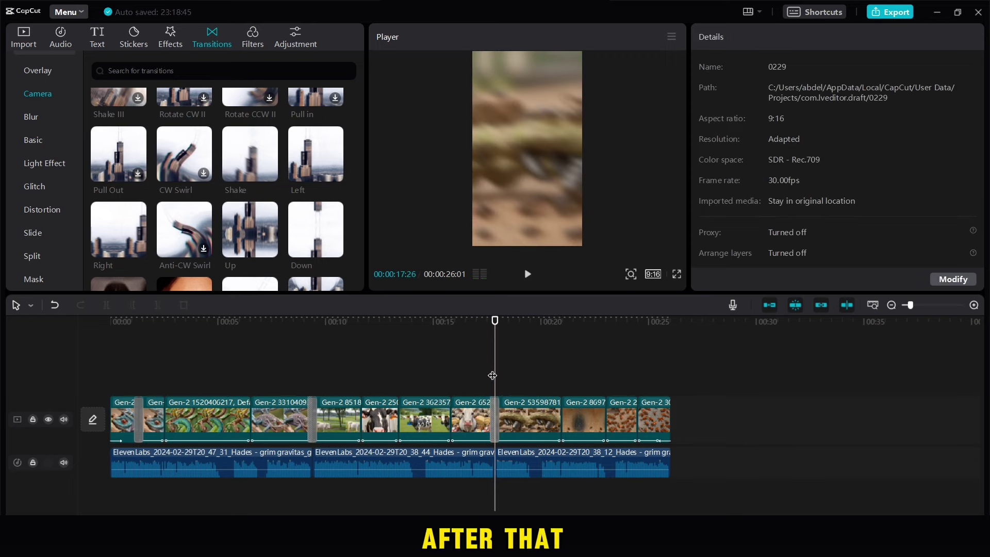
Add the Leak 1 light-leak effect, preview it, and shift it to around the 23-second mark
{"action": "left_click", "coordinate": [172, 37]}
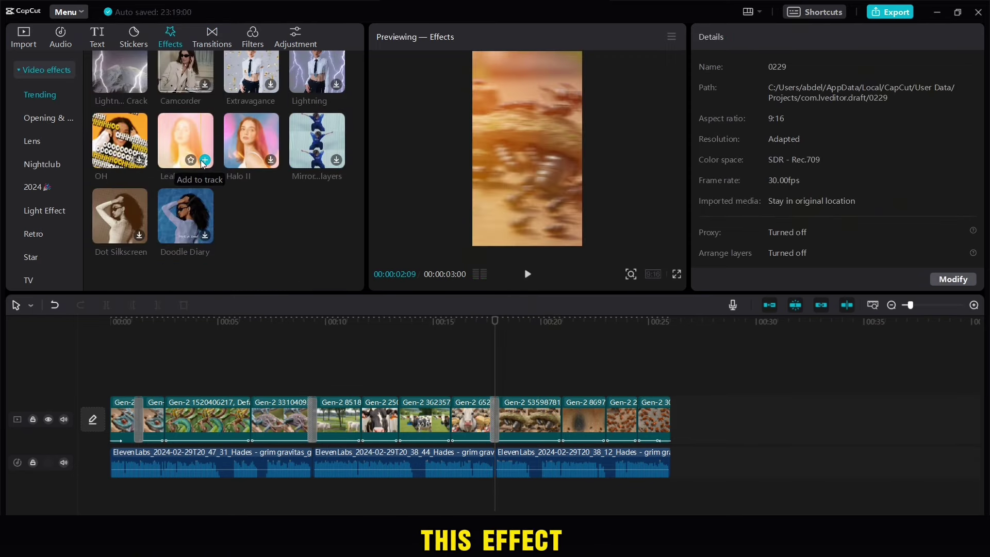
{"action": "left_click", "coordinate": [205, 159]}
{"action": "left_click", "coordinate": [469, 340]}
{"action": "key", "text": "space"}
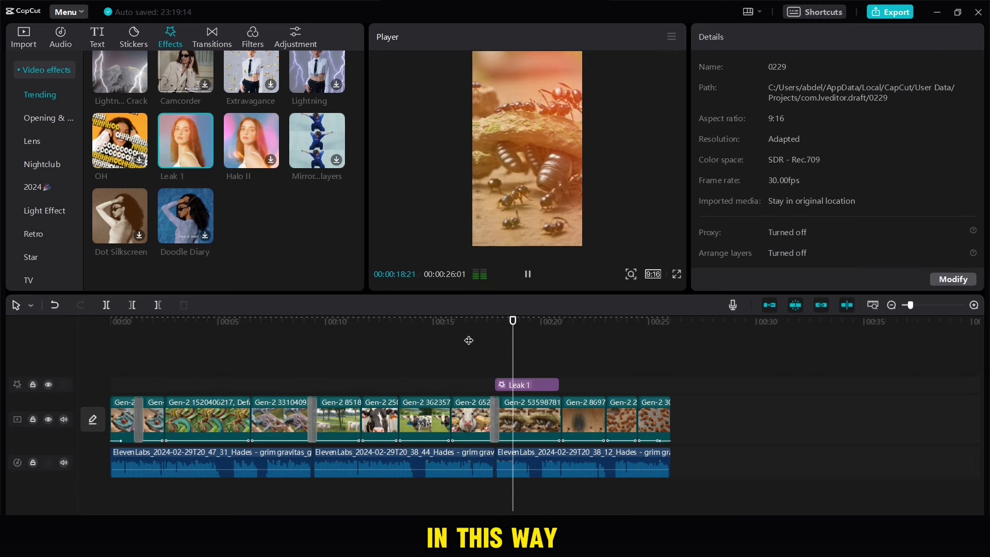
{"action": "left_click_drag", "start_coordinate": [527, 386], "coordinate": [605, 391]}
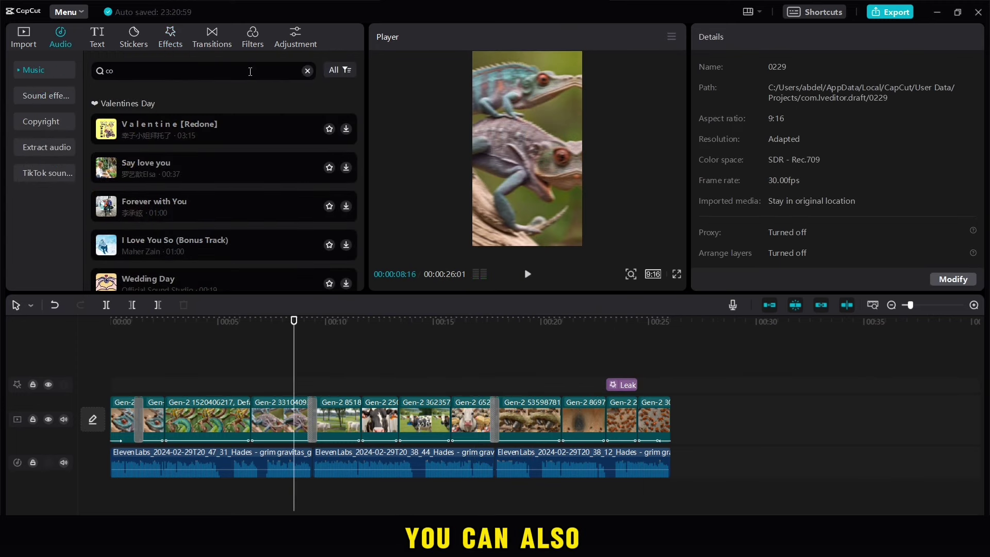
Search for cow sounds, add the Moo cow sound effect 07, and preview it
{"action": "key", "text": "Return"}
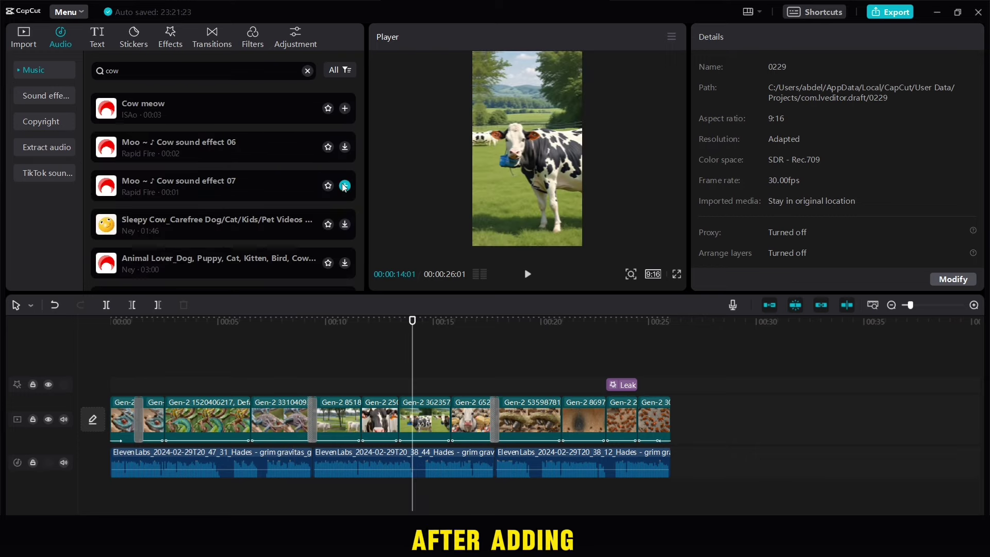
{"action": "left_click", "coordinate": [344, 185]}
{"action": "left_click", "coordinate": [393, 467]}
{"action": "key", "text": "space"}
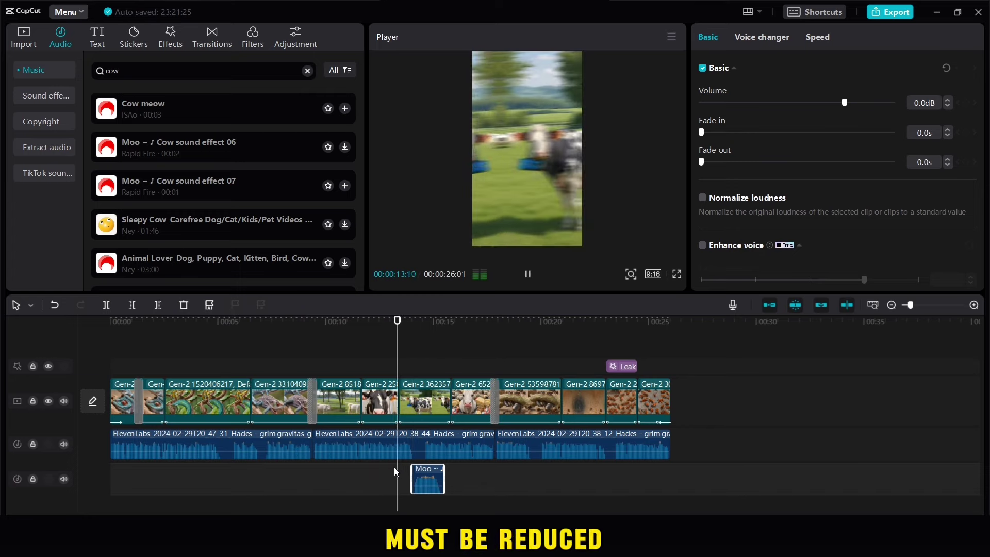
{"action": "key", "text": "space"}
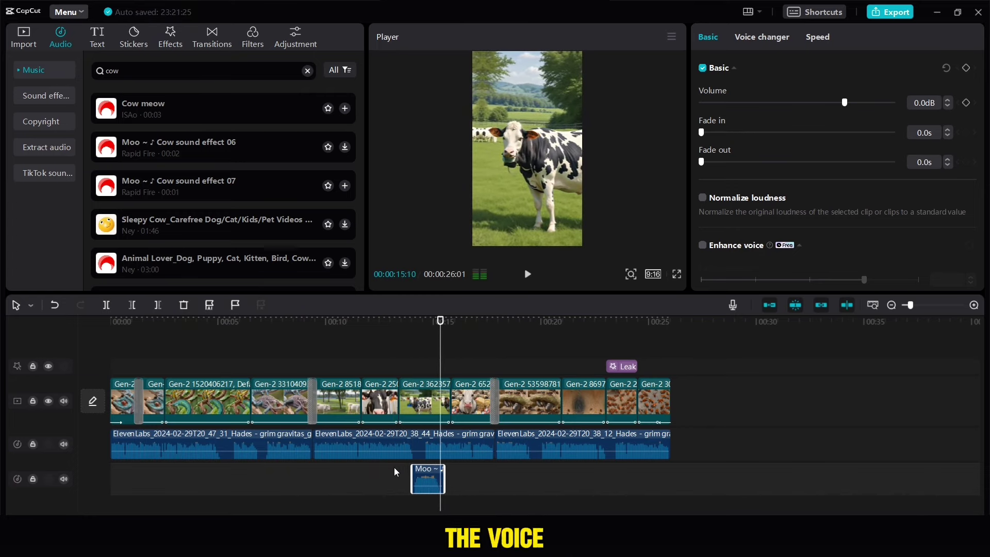
Nudge the Moo clip along its track and lower its volume to -14.7dB
{"action": "mouse_move", "coordinate": [427, 472]}
{"action": "left_mouse_down"}
{"action": "mouse_move", "coordinate": [414, 472]}
{"action": "mouse_move", "coordinate": [423, 474]}
{"action": "left_mouse_up"}
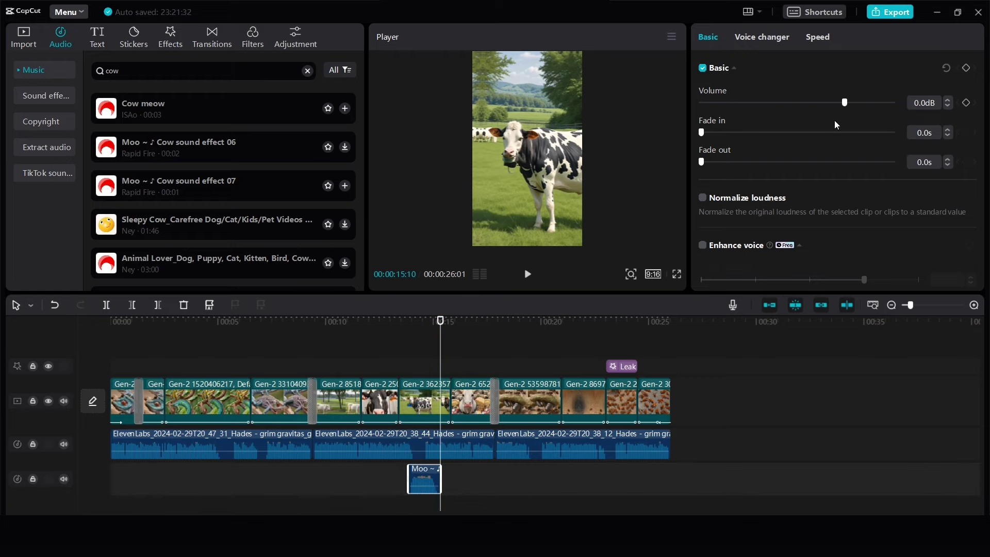
{"action": "left_click_drag", "start_coordinate": [818, 107], "coordinate": [808, 109]}
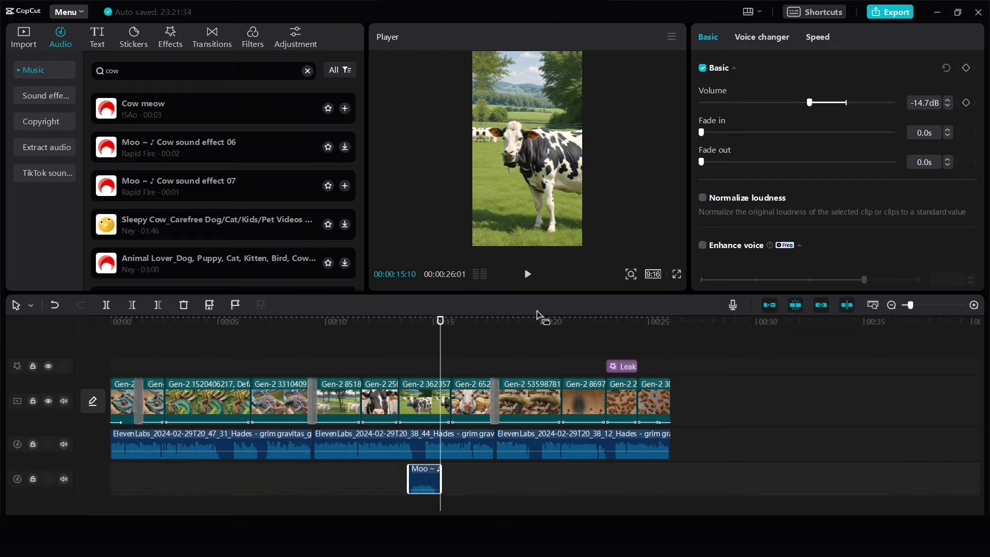
{"action": "left_click", "coordinate": [369, 478]}
{"action": "key", "text": "space"}
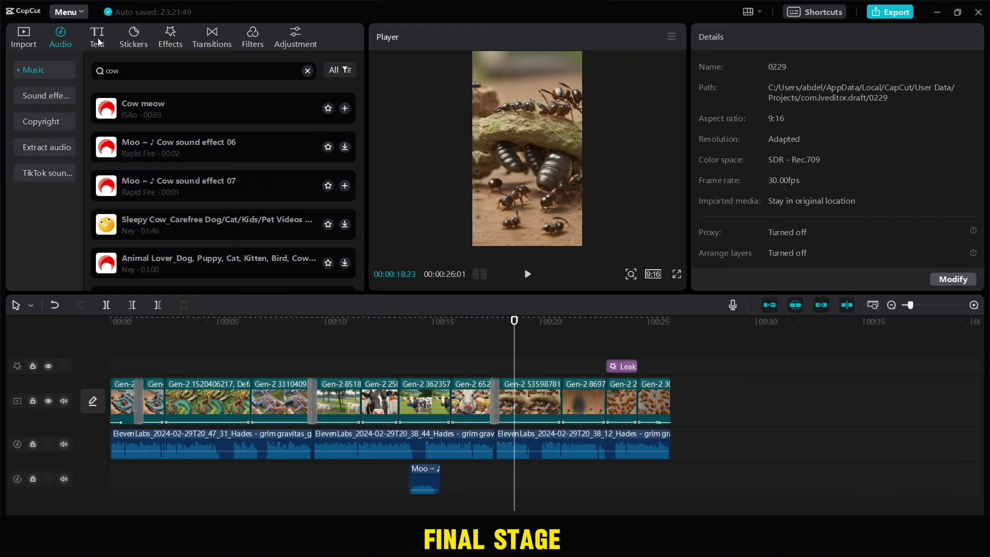
Create auto captions from the voiceover with the language switched from Arabic to English
{"action": "left_click", "coordinate": [100, 39]}
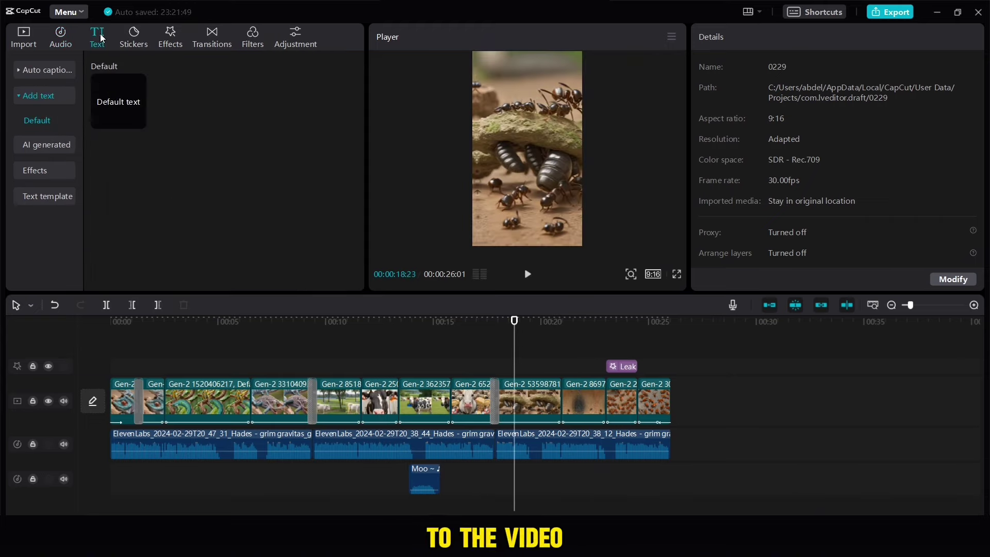
{"action": "left_click", "coordinate": [60, 71]}
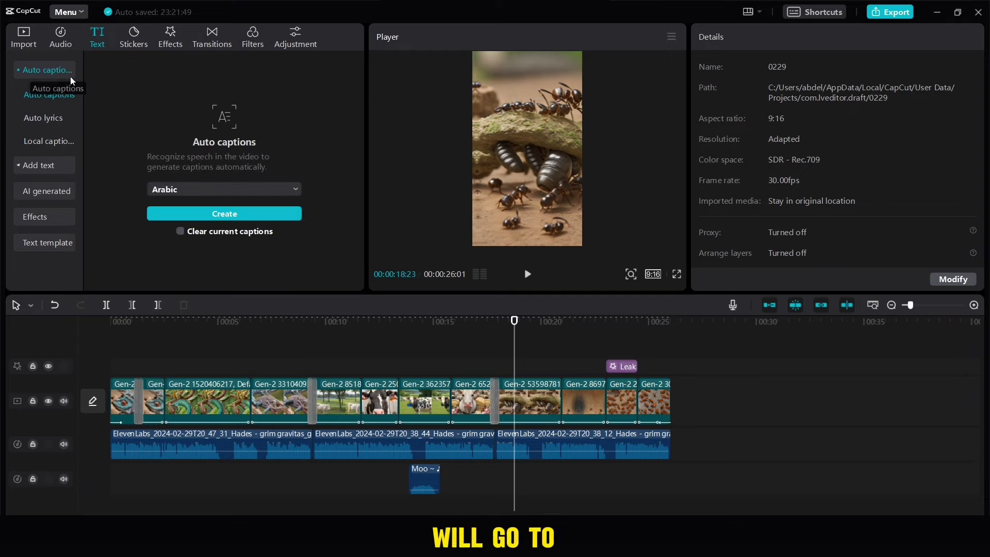
{"action": "left_click", "coordinate": [291, 192]}
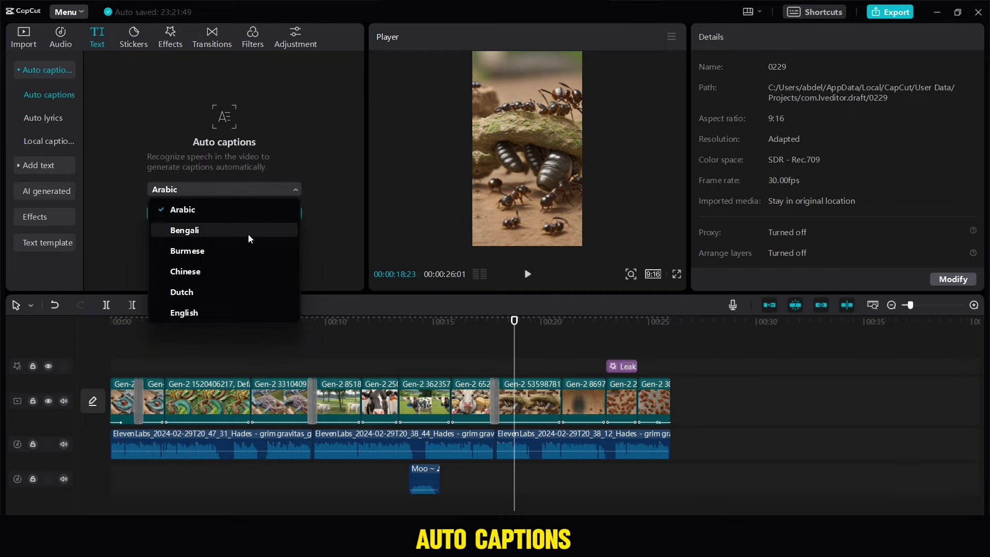
{"action": "left_click", "coordinate": [241, 311]}
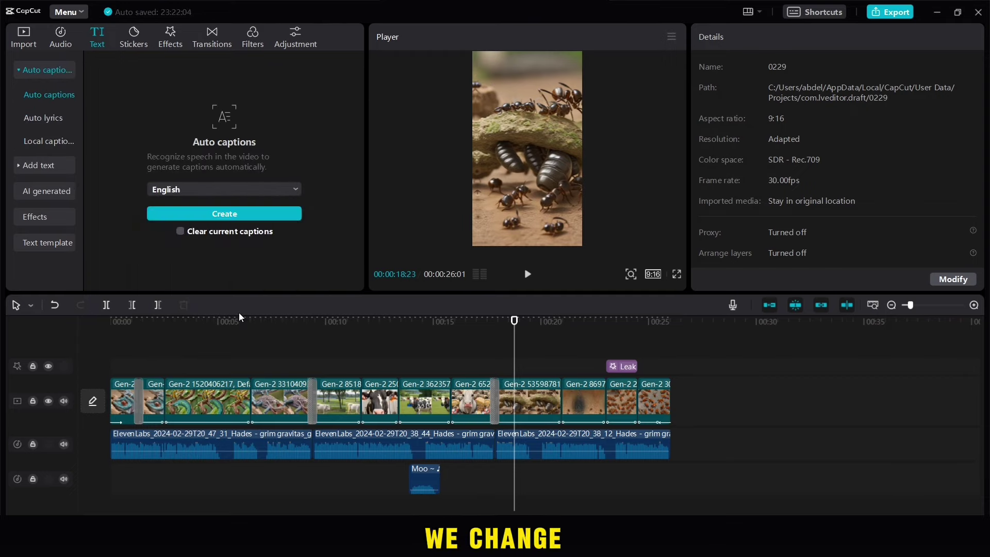
{"action": "left_click", "coordinate": [274, 217]}
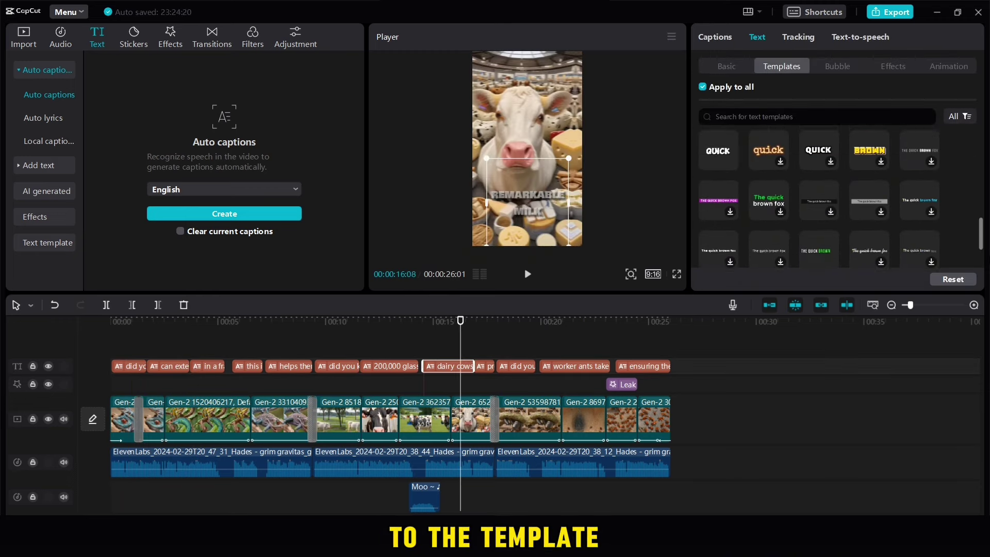
Apply the last text template to the captions, with PALETTE font in bold
{"action": "scroll", "coordinate": [929, 255], "scroll_direction": "down", "scroll_amount": 2}
{"action": "left_click", "coordinate": [831, 231]}
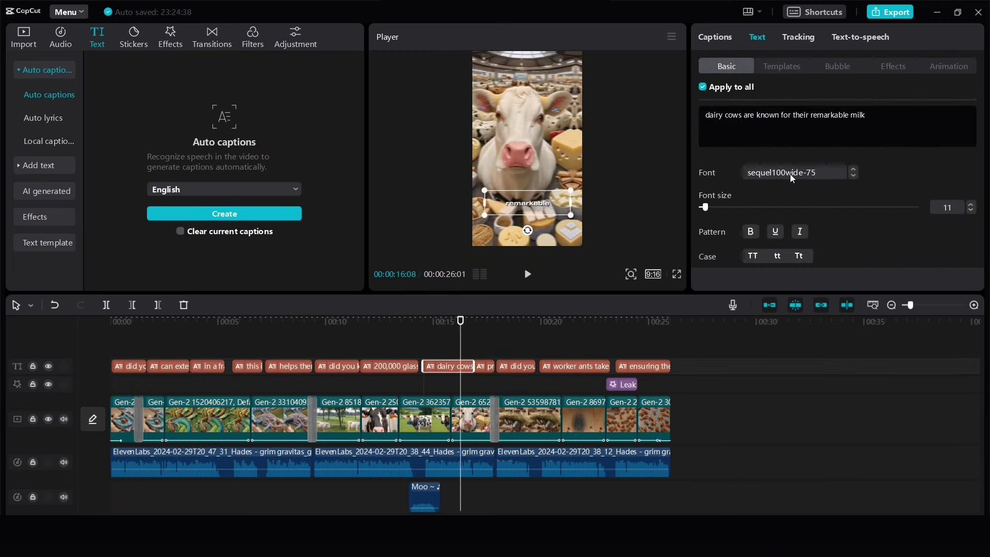
{"action": "left_click", "coordinate": [790, 174]}
{"action": "left_click", "coordinate": [791, 174]}
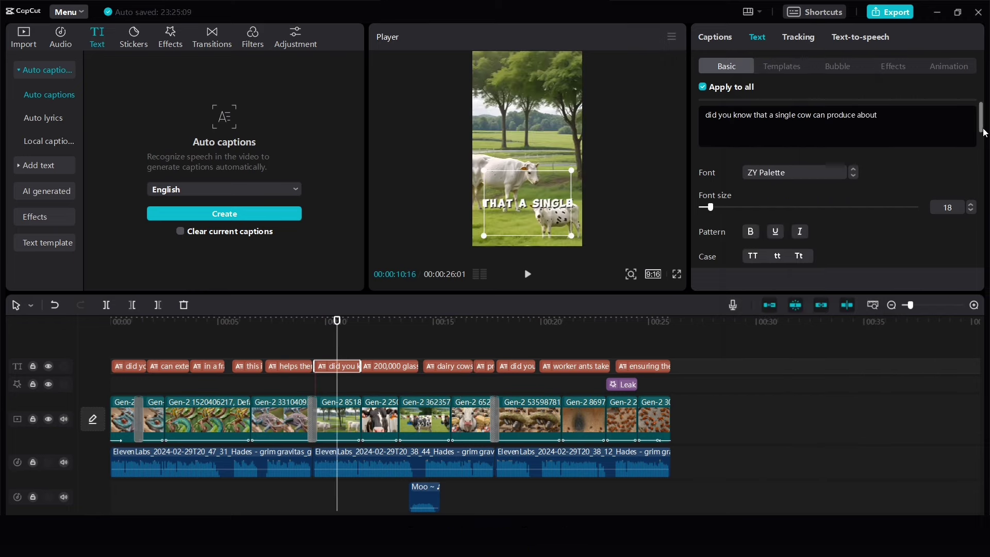
{"action": "scroll", "coordinate": [768, 184], "scroll_direction": "down", "scroll_amount": 2}
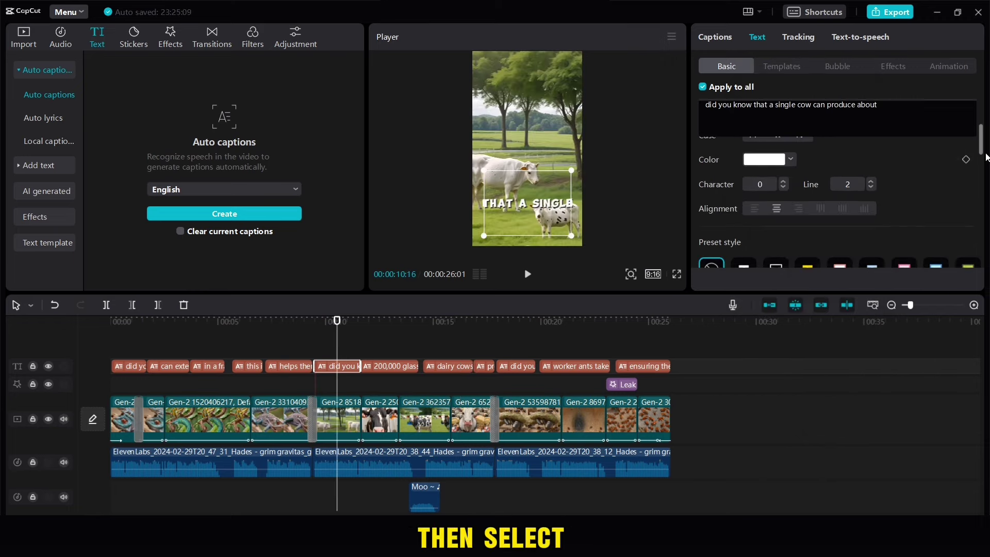
{"action": "scroll", "coordinate": [767, 184], "scroll_direction": "up", "scroll_amount": 1}
{"action": "left_click", "coordinate": [751, 178]}
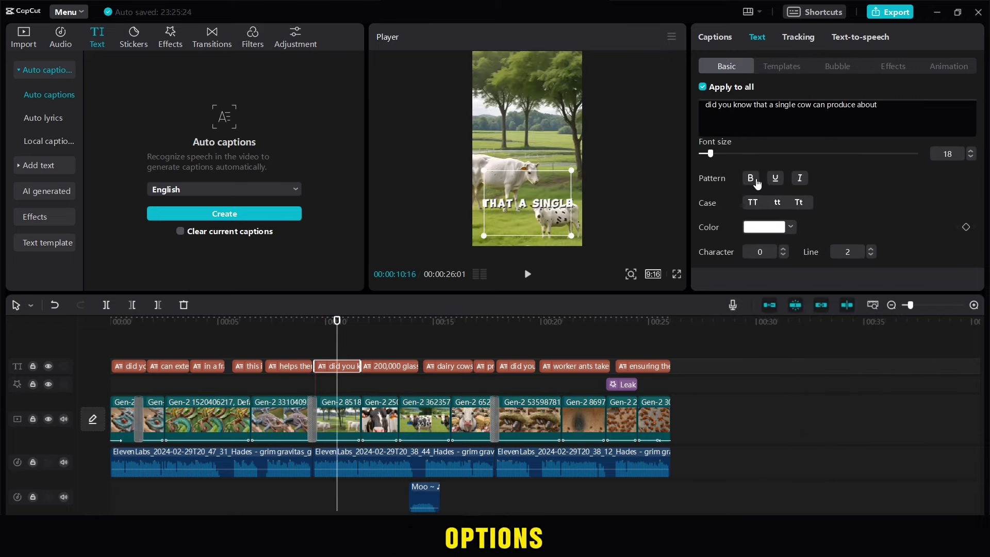
Give the captions the white preset style and a glow at intensity 25
{"action": "scroll", "coordinate": [851, 170], "scroll_direction": "down", "scroll_amount": 5}
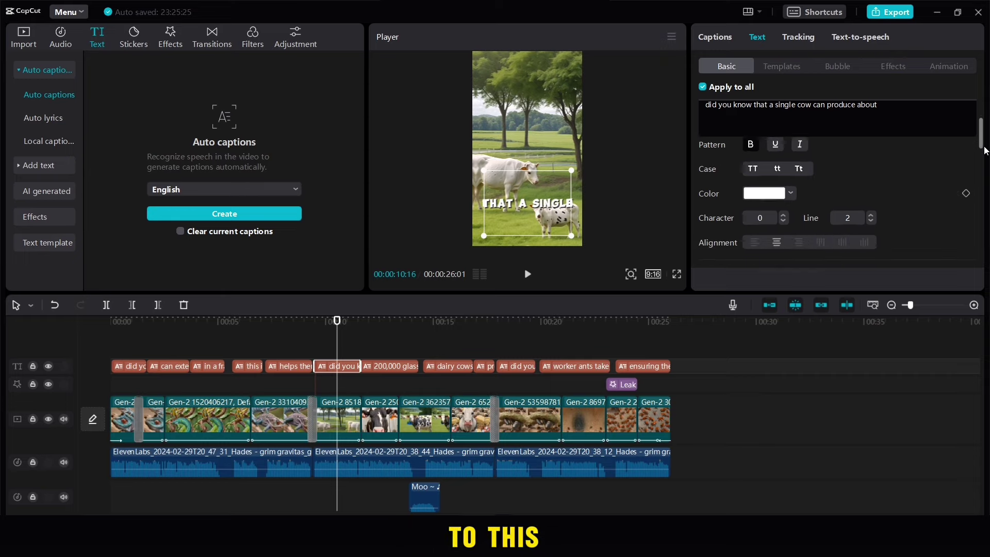
{"action": "left_click", "coordinate": [740, 156]}
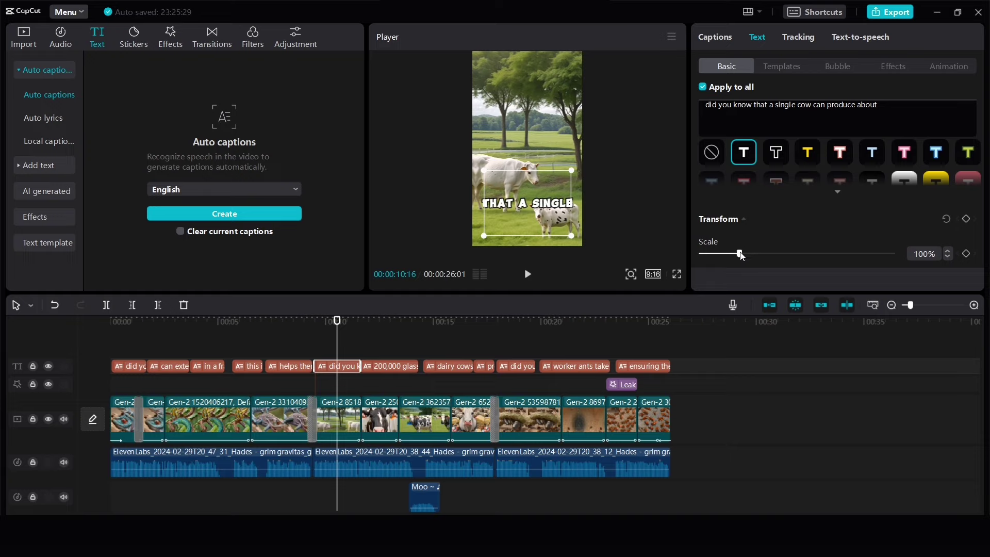
{"action": "scroll", "coordinate": [980, 170], "scroll_direction": "down", "scroll_amount": 8}
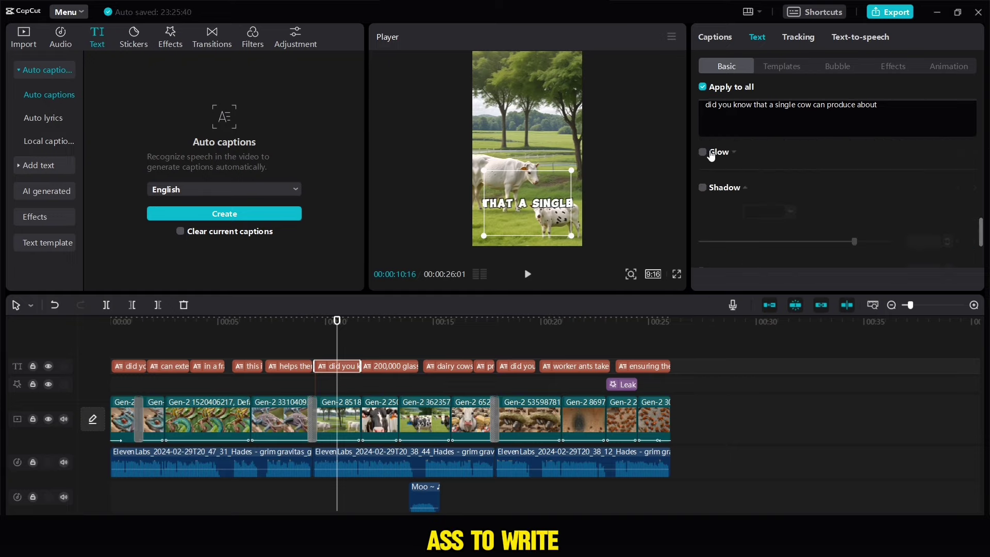
{"action": "left_click", "coordinate": [702, 152]}
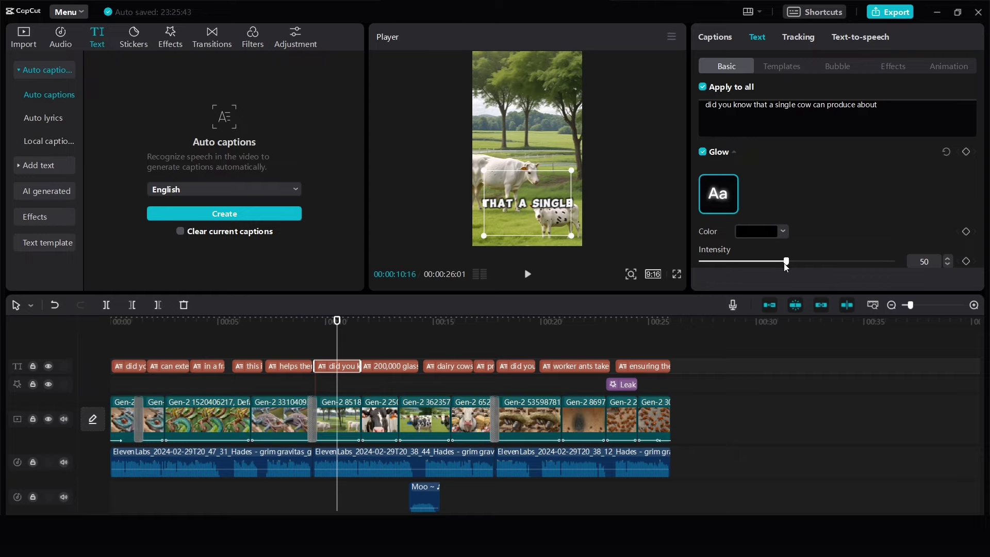
{"action": "left_click_drag", "start_coordinate": [786, 263], "coordinate": [731, 263]}
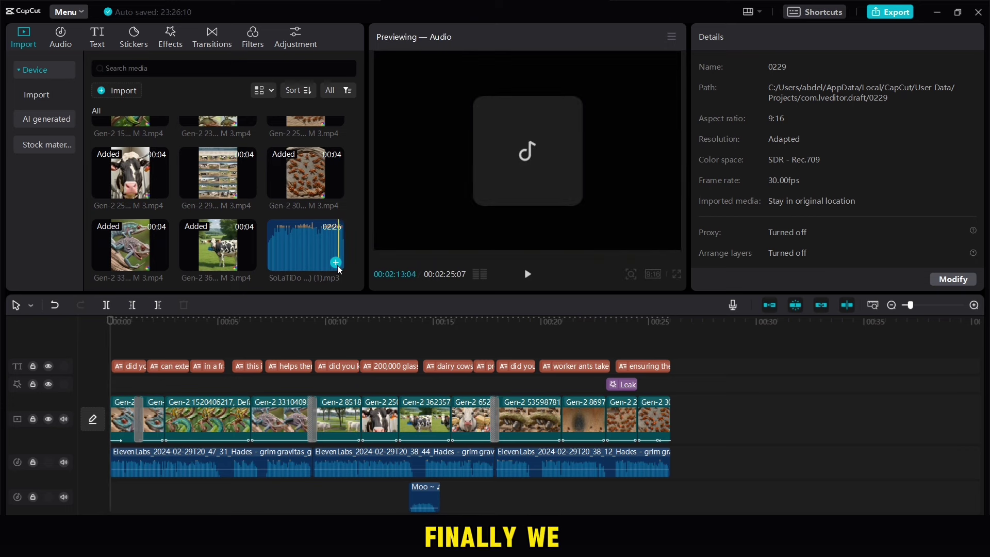
Add the Suspenseful and Tense Orchestra music track beneath the whole timeline
{"action": "left_click", "coordinate": [336, 264]}
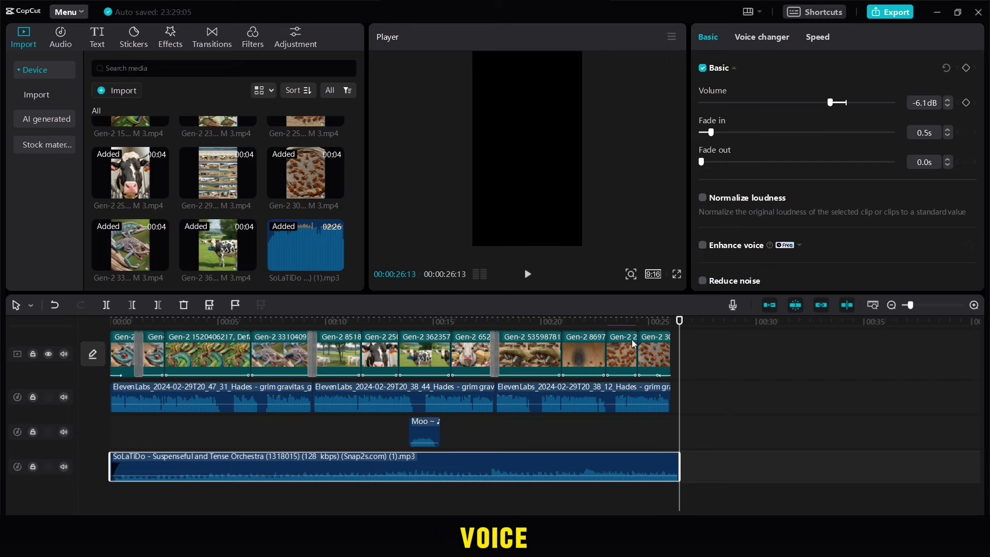
{"action": "left_click", "coordinate": [229, 438]}
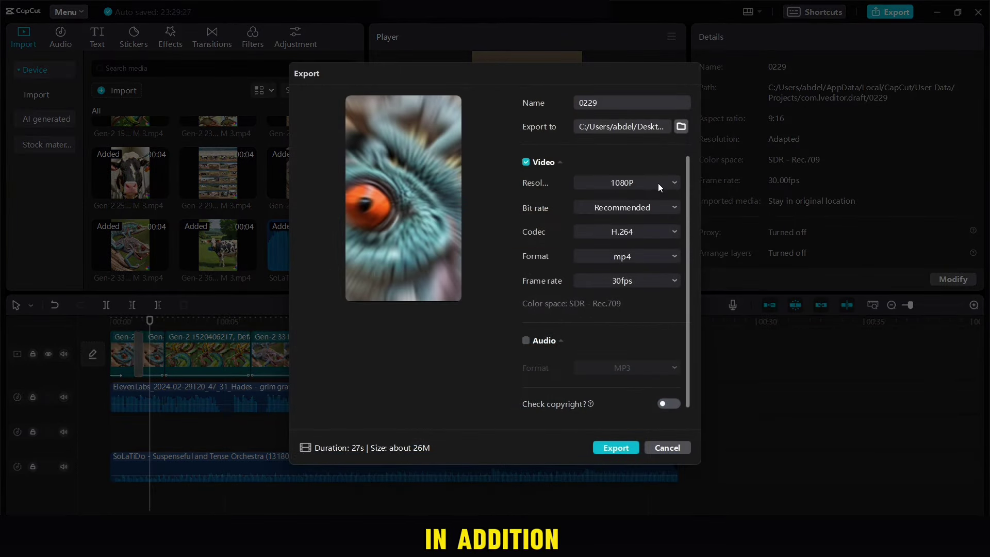
Export at 1080P resolution with the frame rate changed from 30fps to 60fps
{"action": "left_click", "coordinate": [658, 183]}
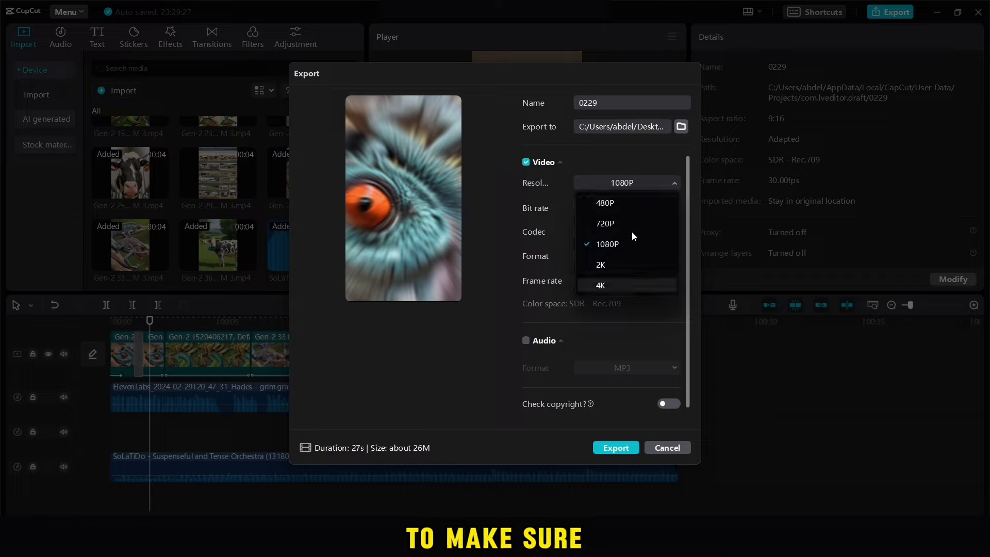
{"action": "left_click", "coordinate": [633, 333]}
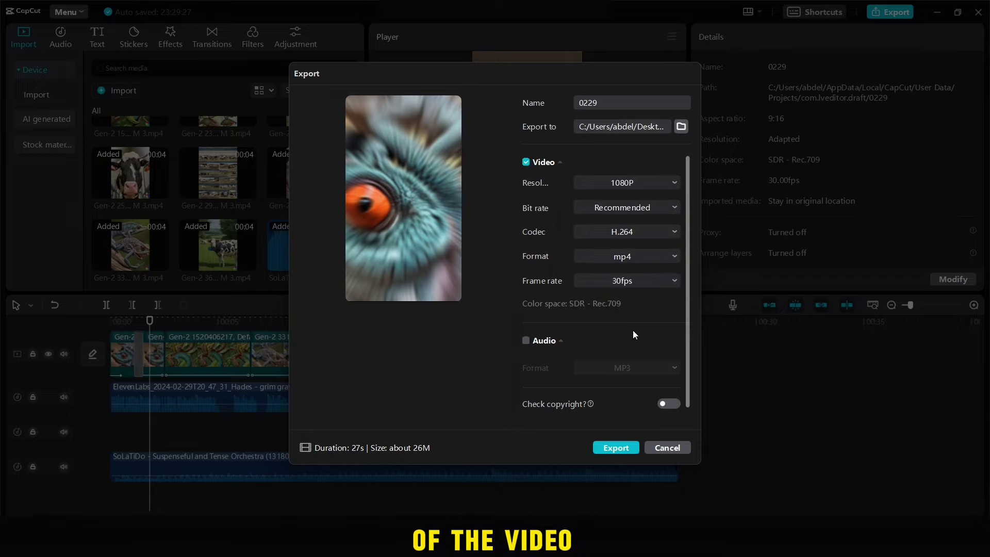
{"action": "left_click", "coordinate": [647, 282]}
{"action": "left_click", "coordinate": [640, 382]}
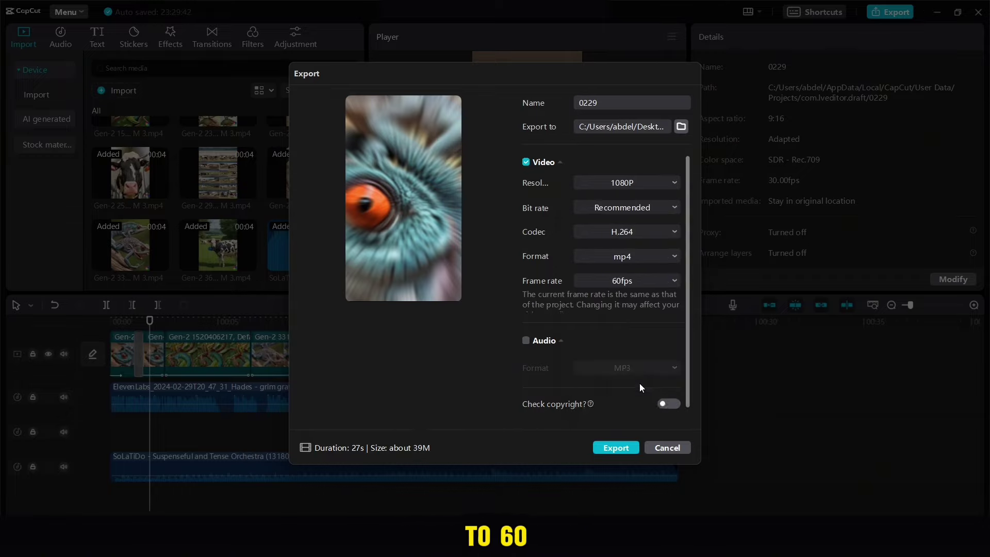
{"action": "left_click", "coordinate": [621, 459]}
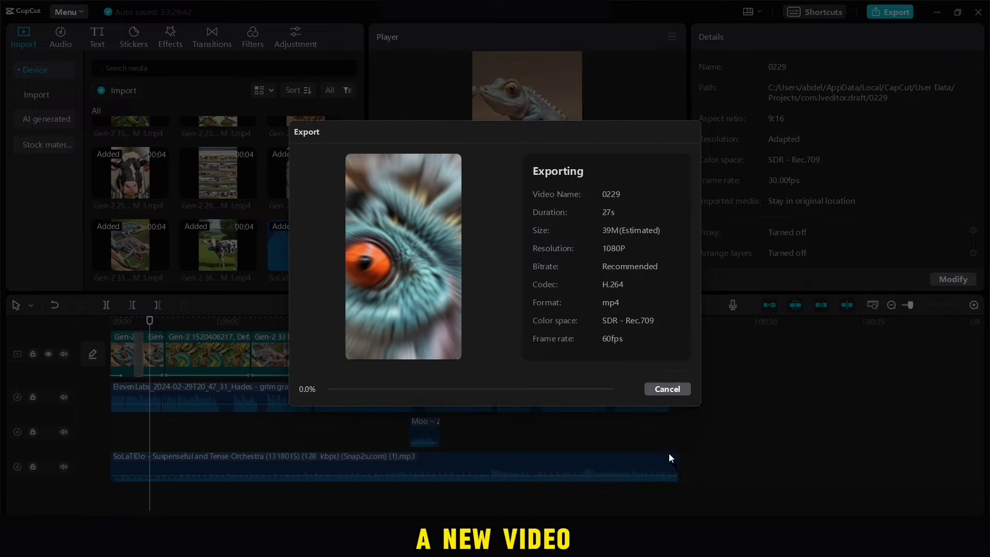